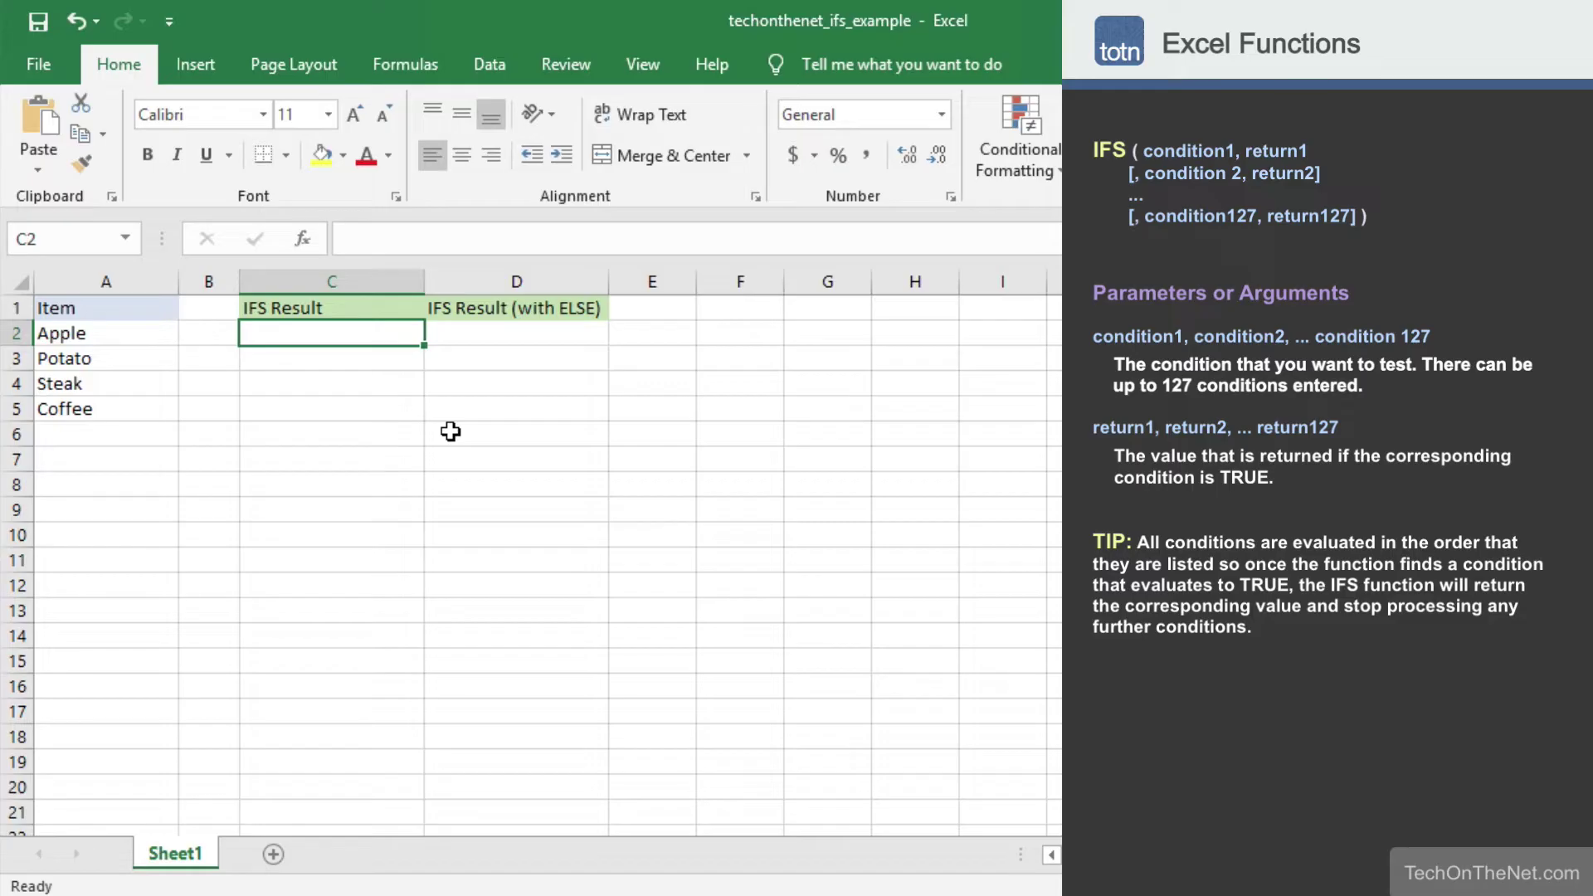
# - Enter =IFS(A2="Apple","Fruit",A2="Potato","Veg",A2="Steak","Meat") in C2
pyautogui.write('=IFS')
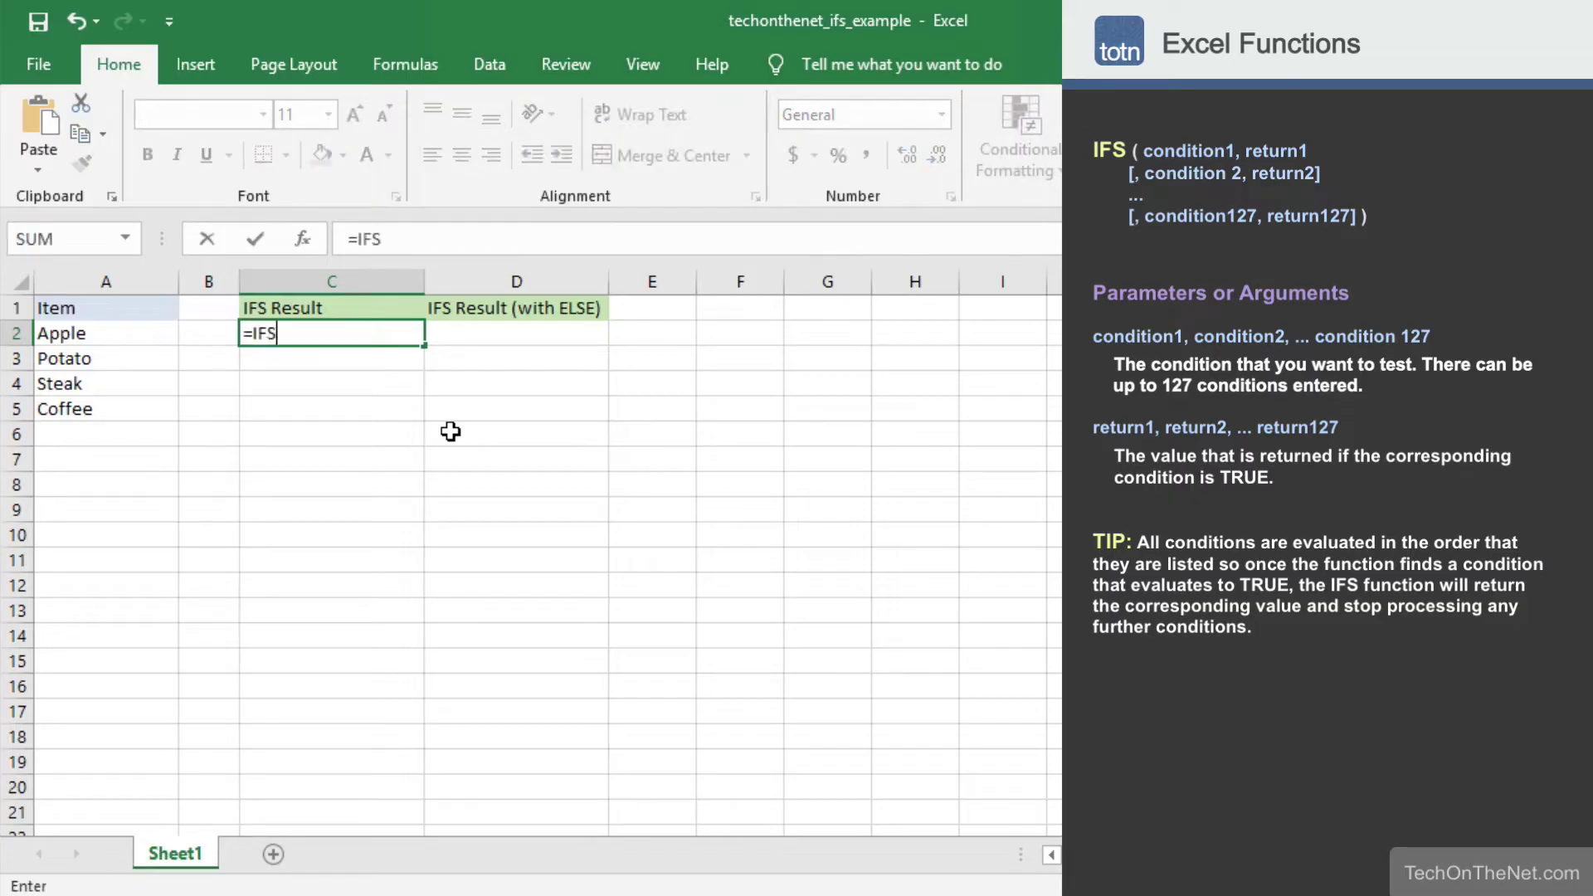
pyautogui.write('(')
pyautogui.write('A2')
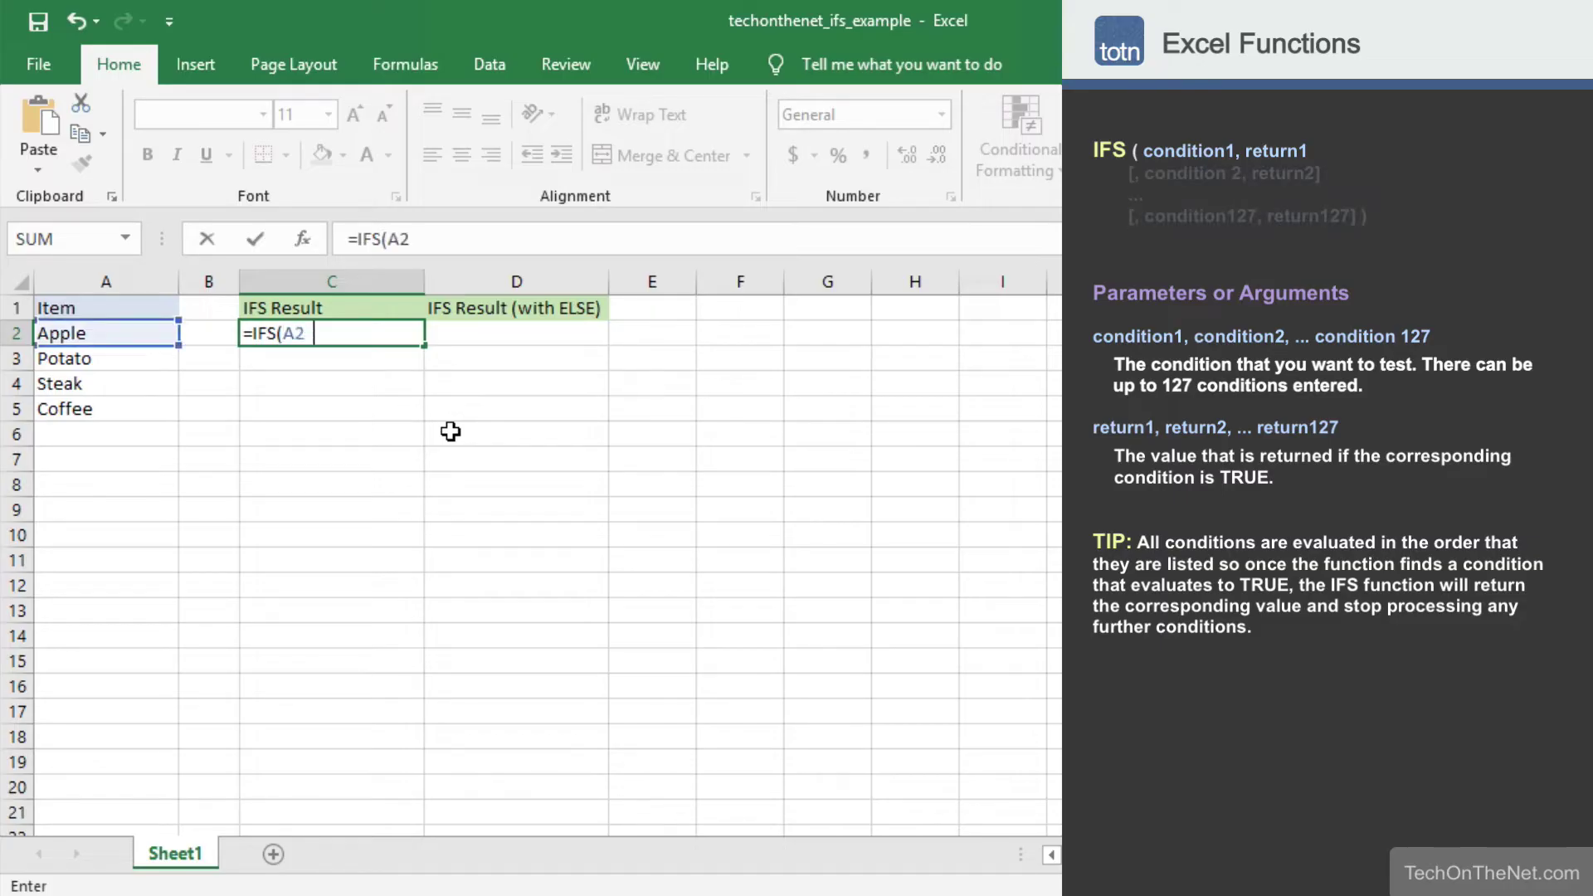
pyautogui.write('=" Apple')
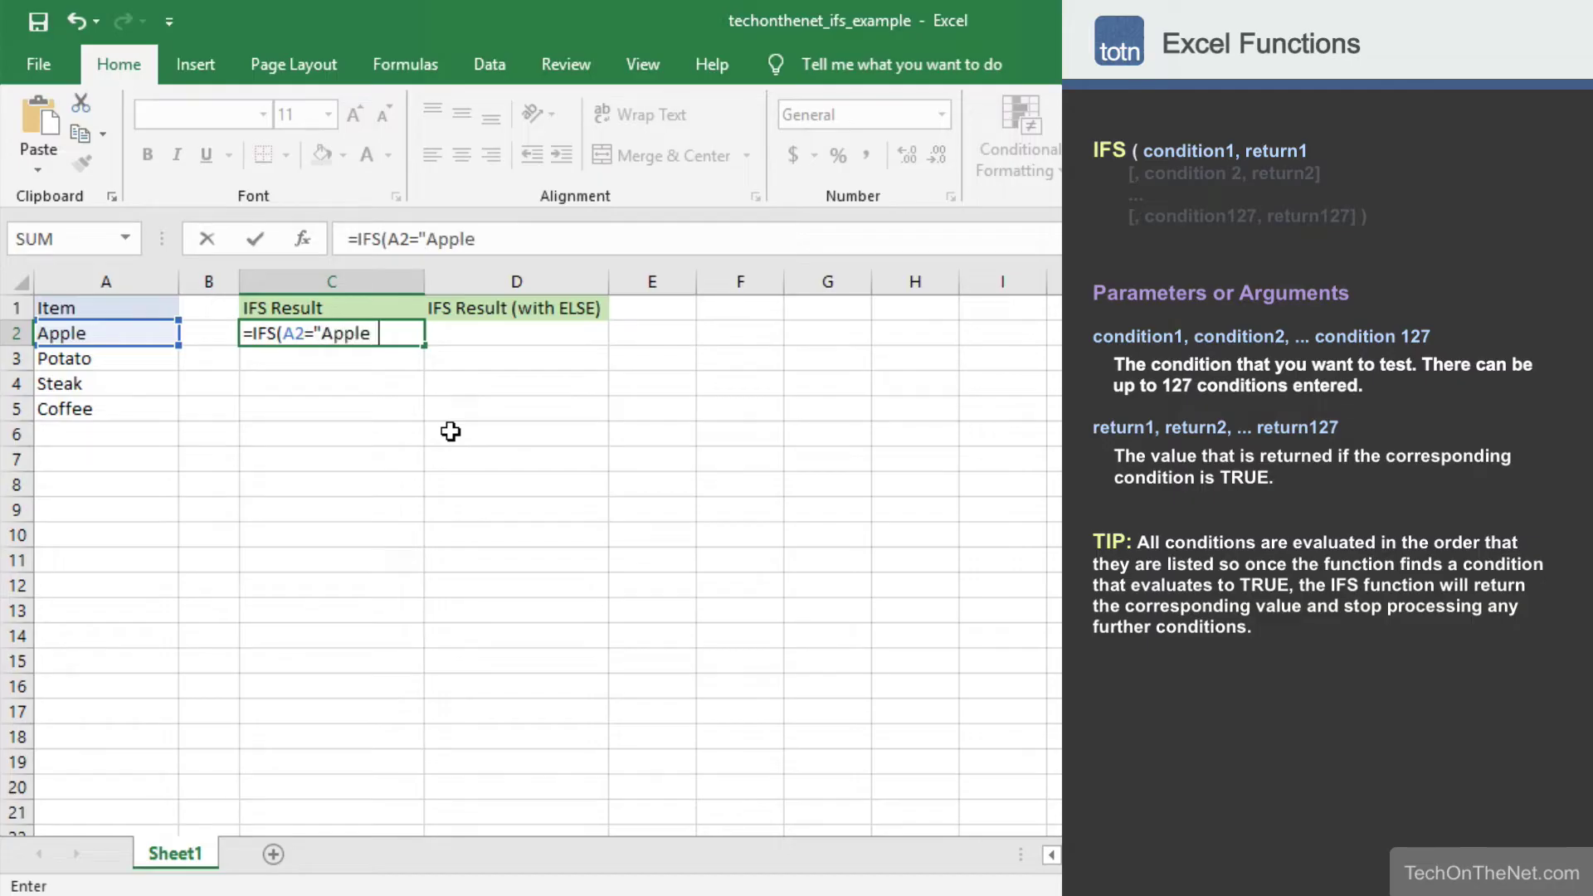
pyautogui.write('","Fruit"')
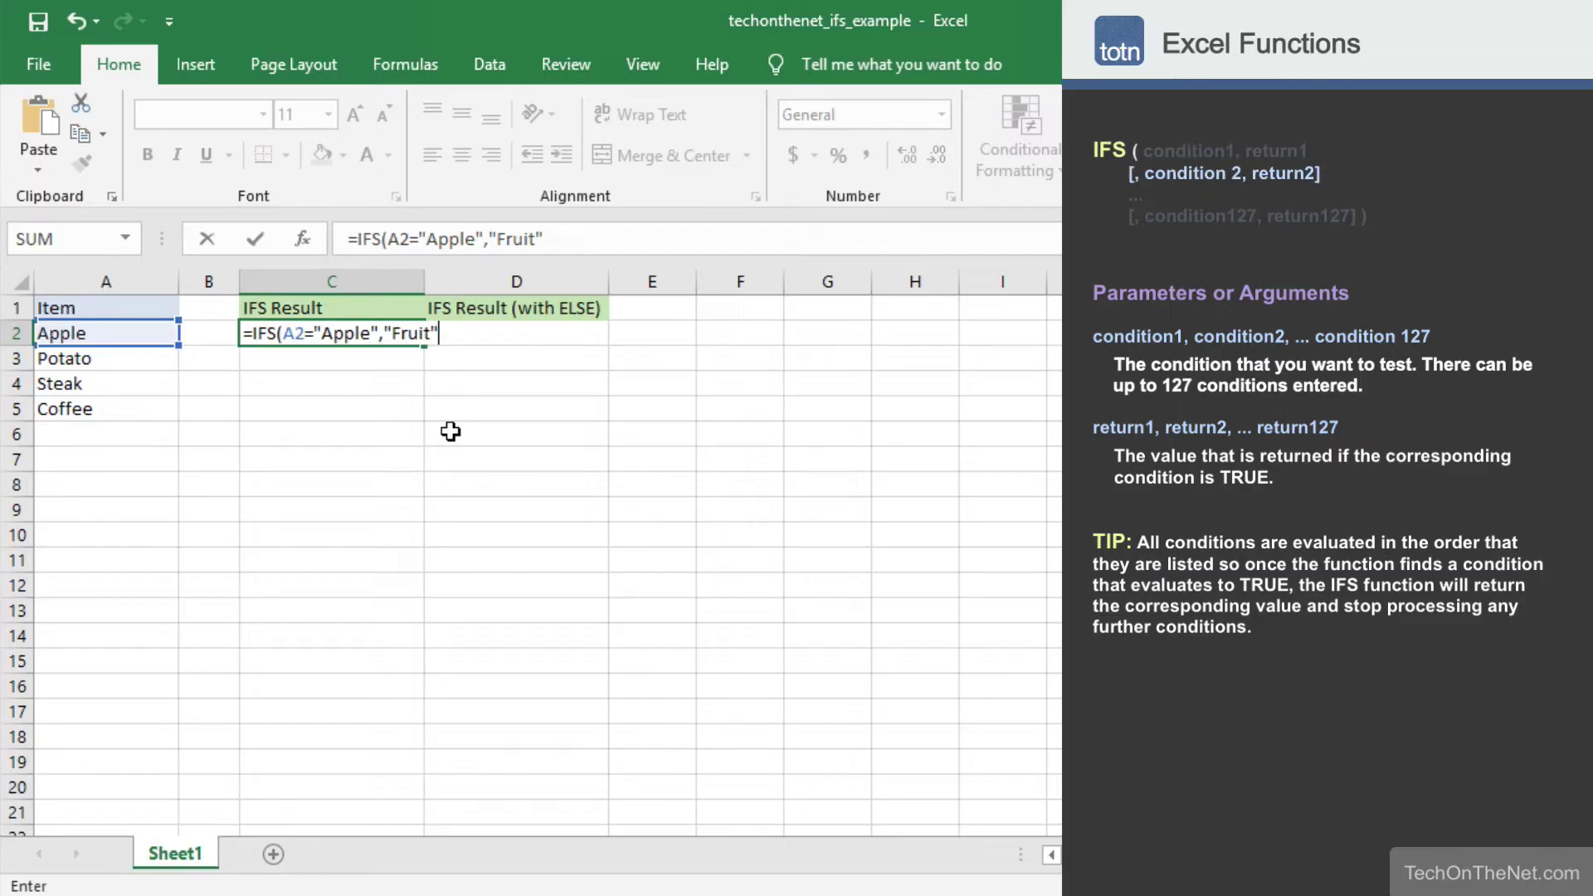
pyautogui.write(',A2= ')
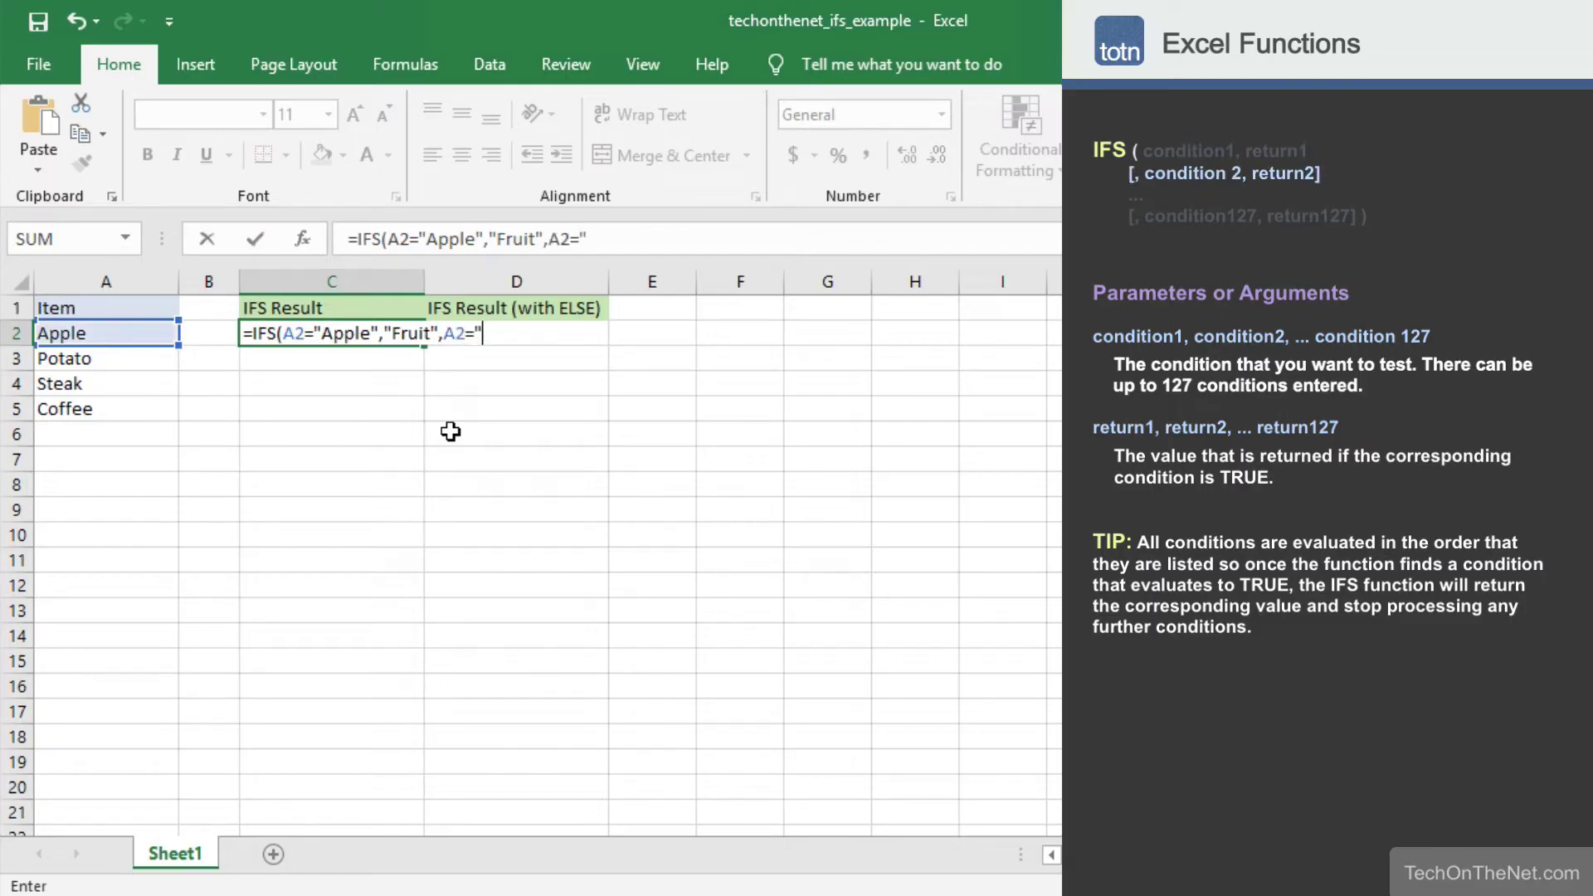
pyautogui.write('Potato","Ve')
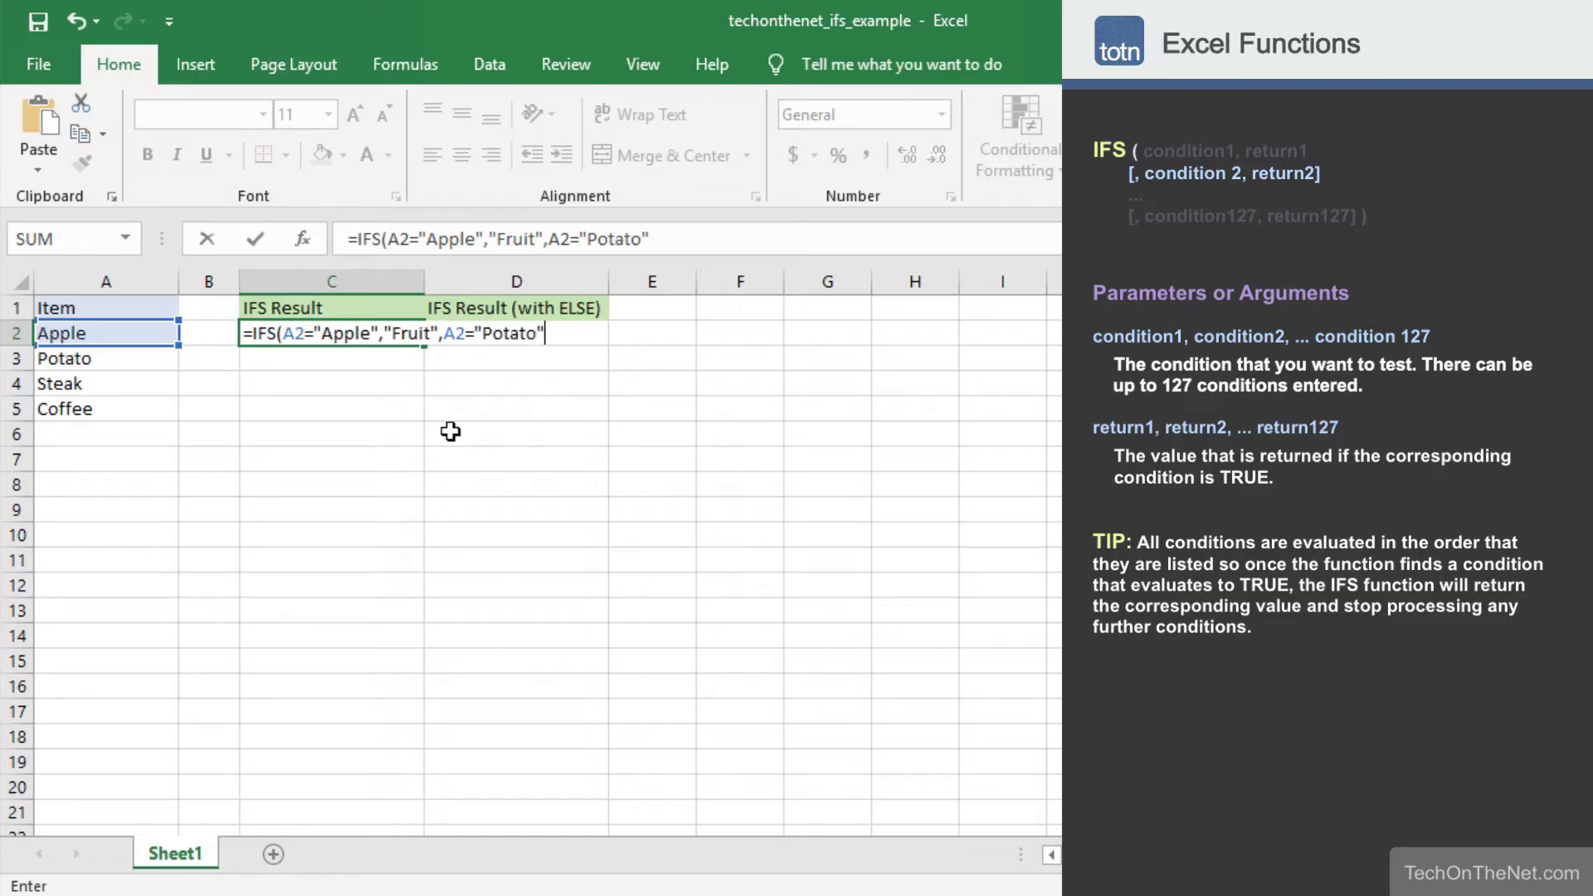
pyautogui.write('g"')
pyautogui.write(',A')
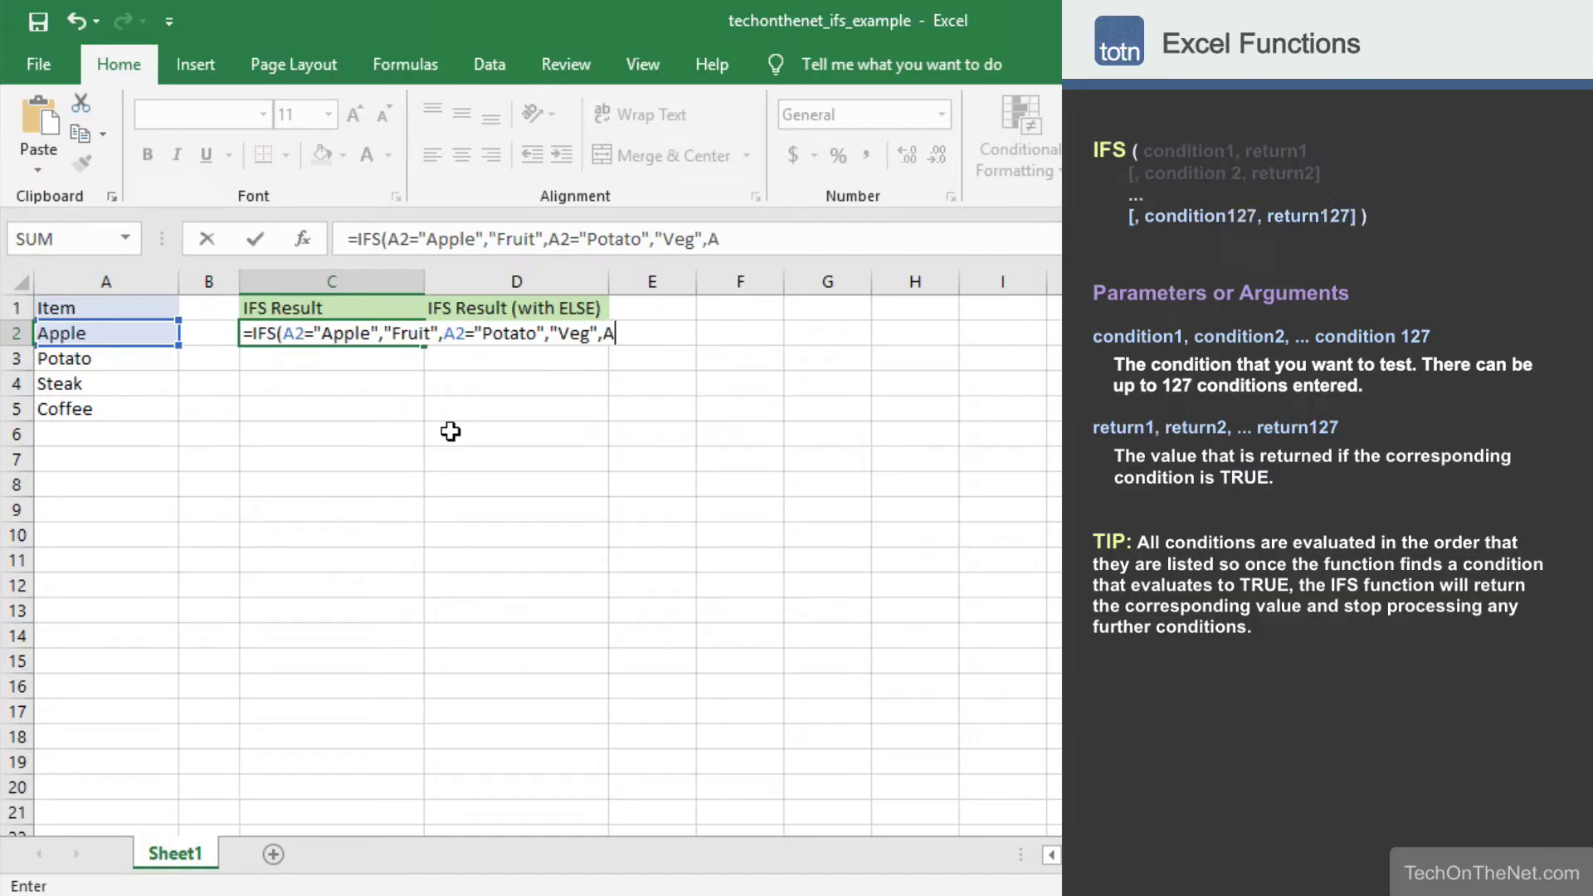
pyautogui.write('2="Steak')
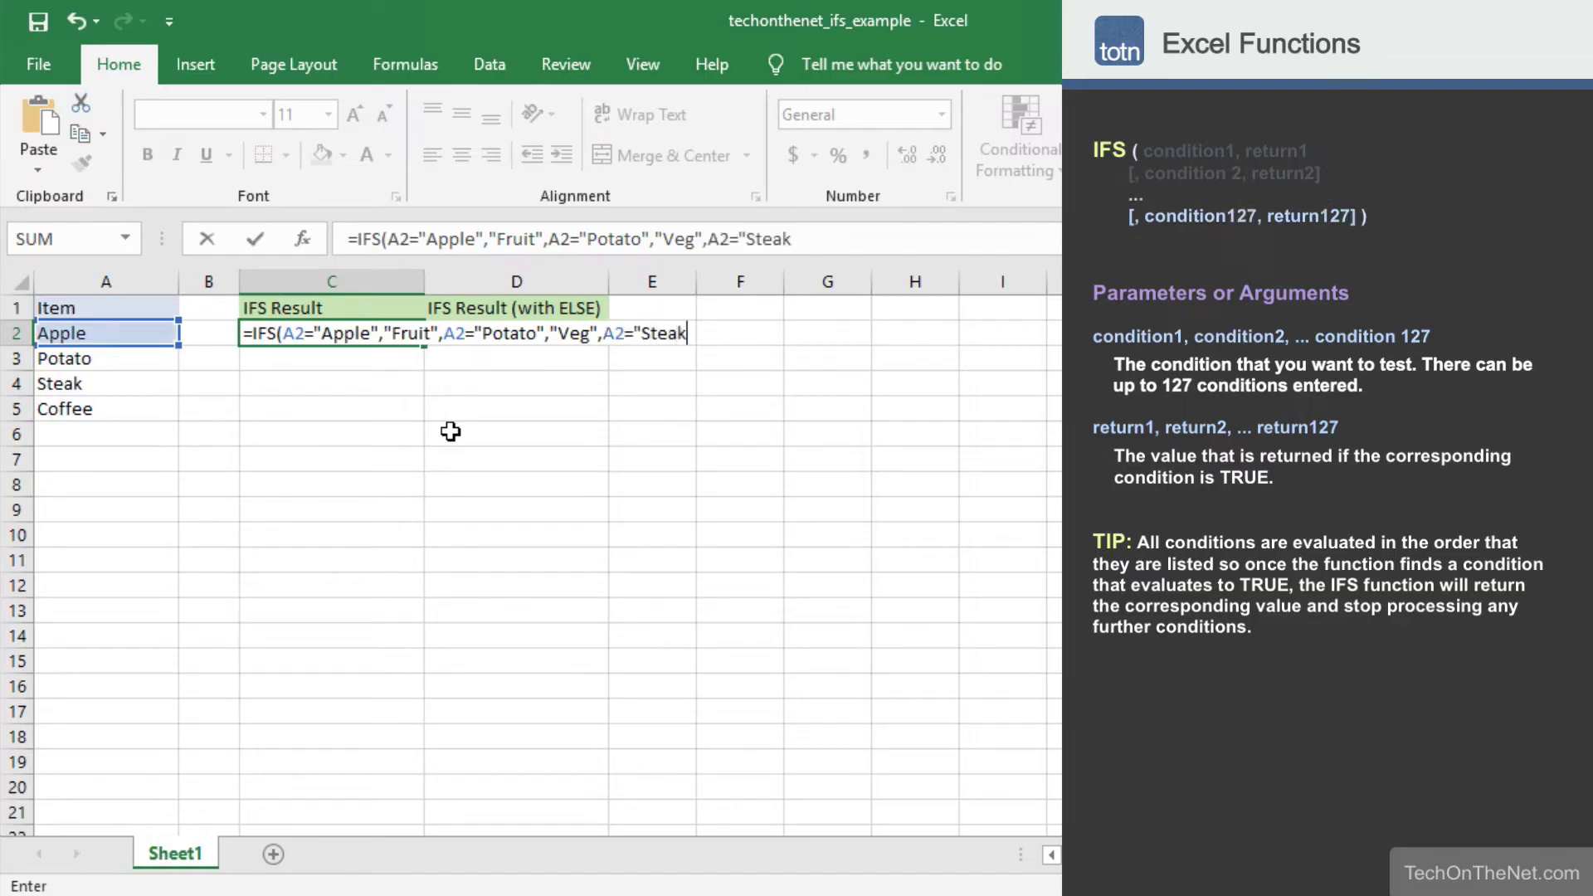
pyautogui.write('","Meat')
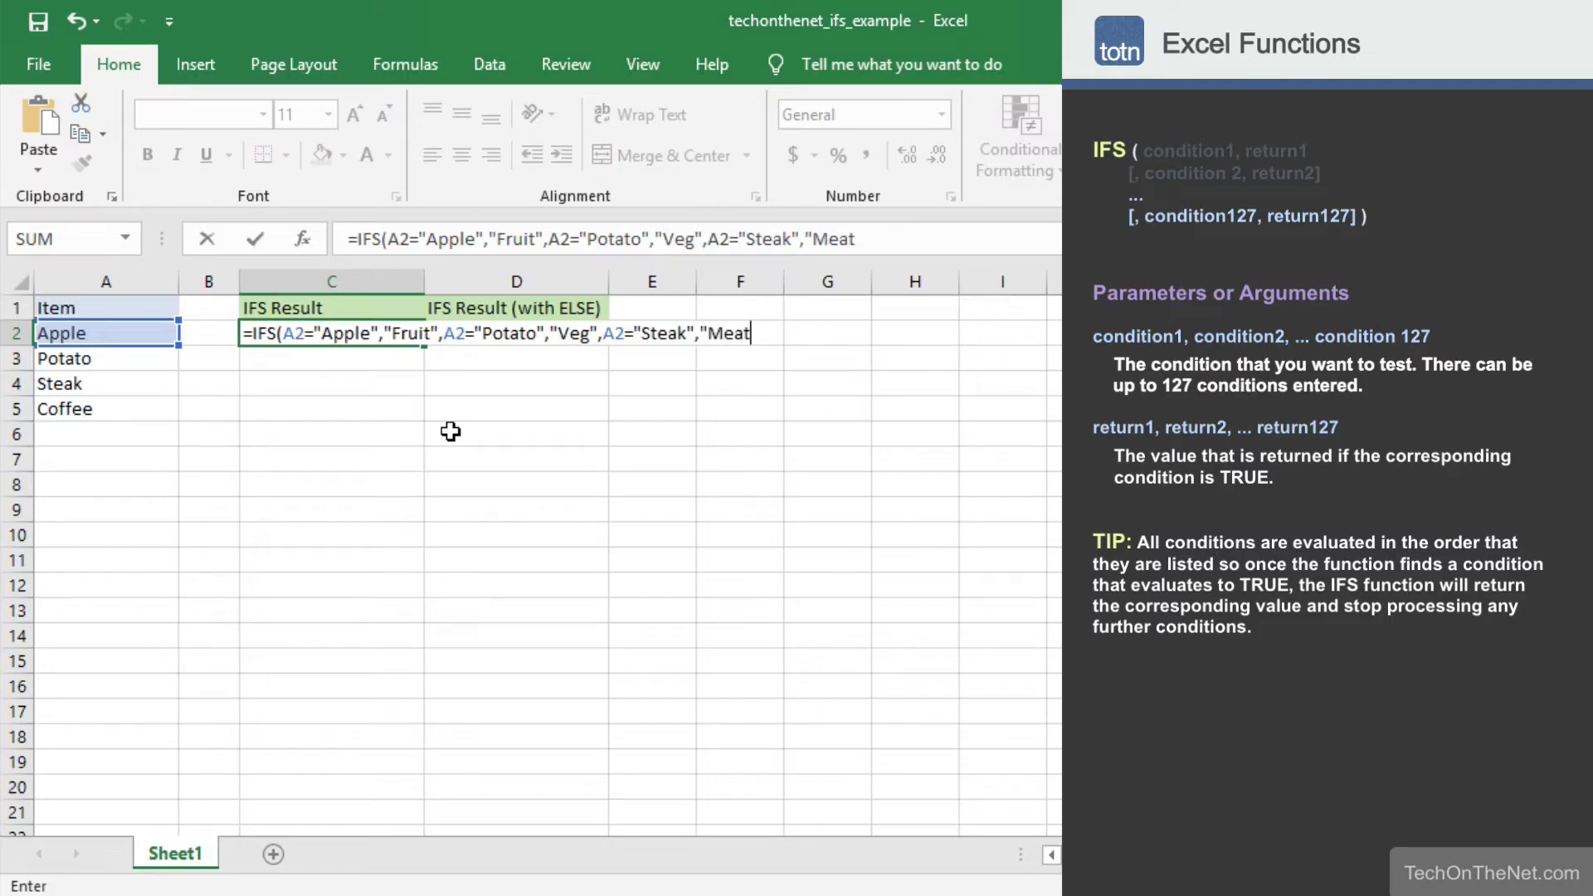
pyautogui.write('")')
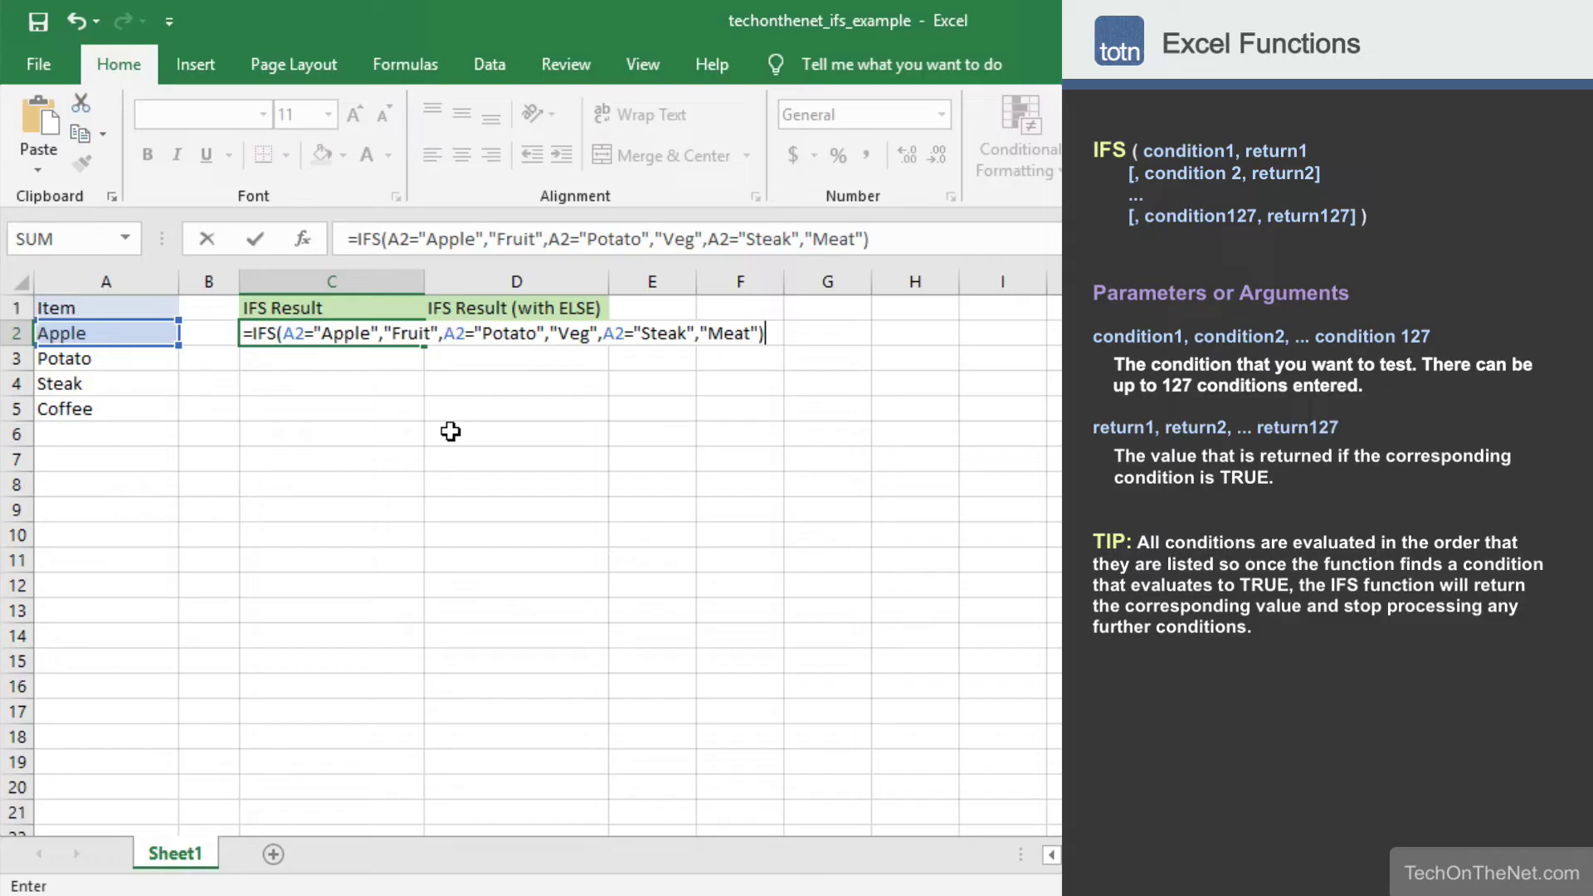
pyautogui.press('Return')
# - Fill the C2 formula down to C5 and check each result, including #N/A for Coffee
pyautogui.click(404, 331)
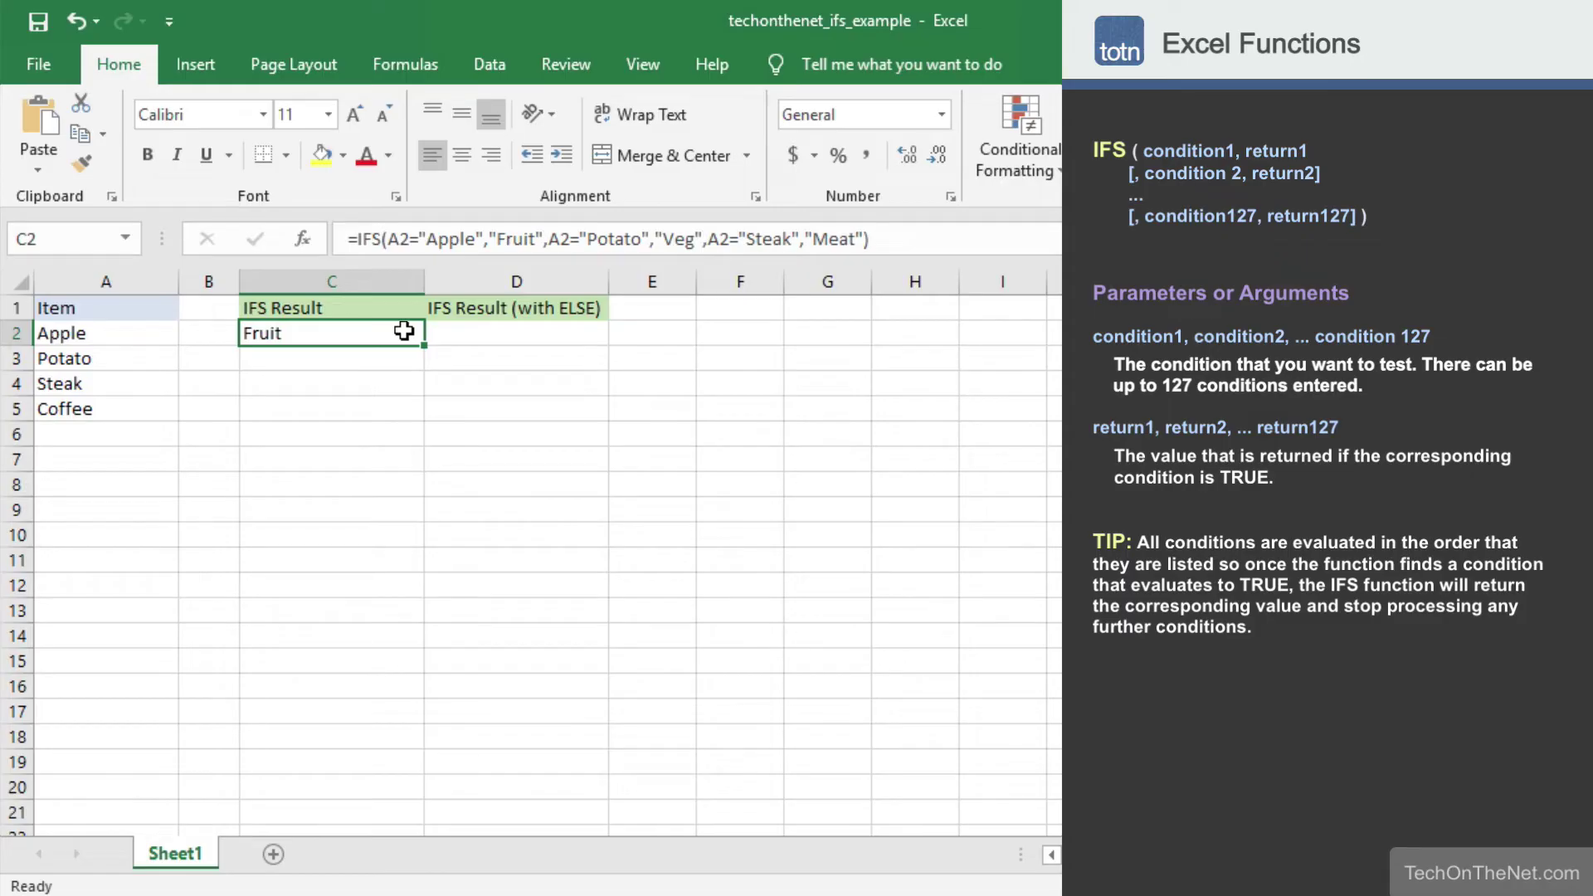
pyautogui.moveTo(427, 345); pyautogui.dragTo(419, 426)
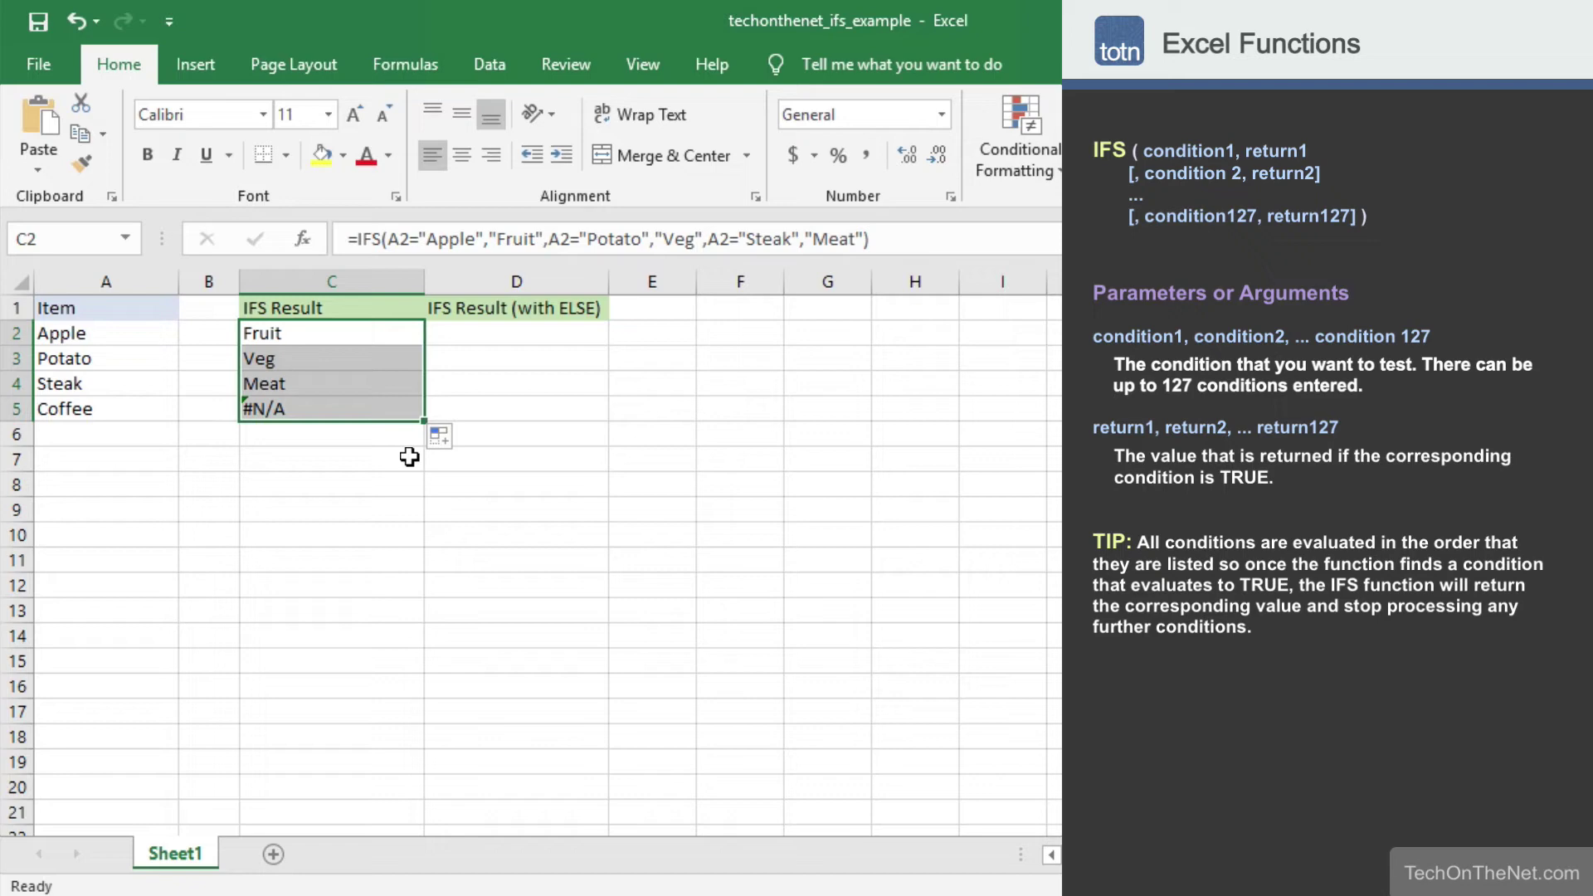
pyautogui.click(373, 330)
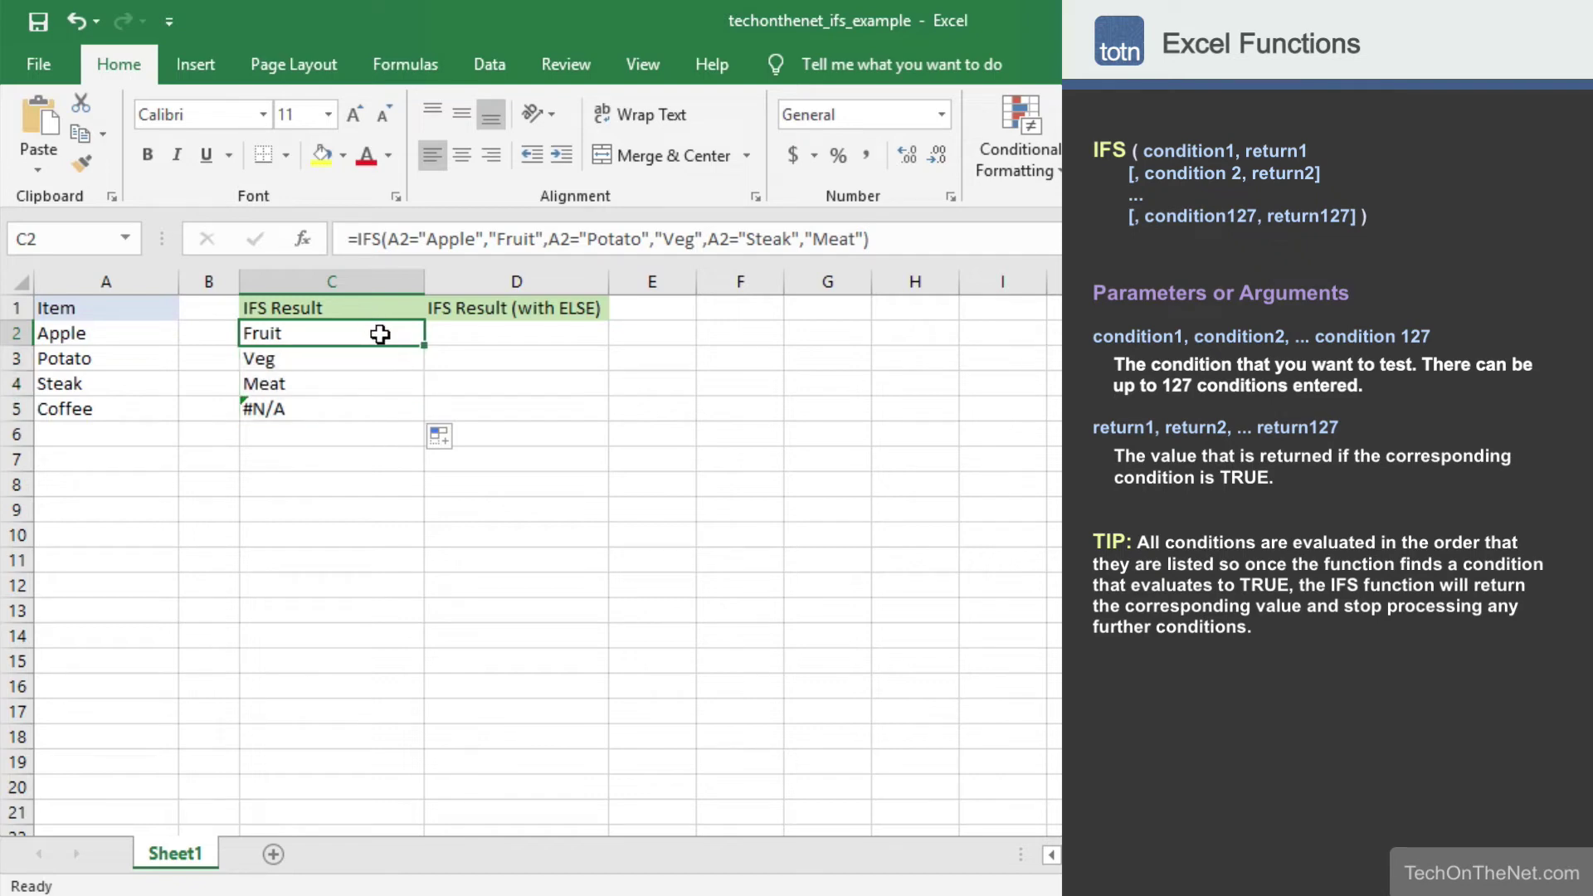
pyautogui.click(381, 359)
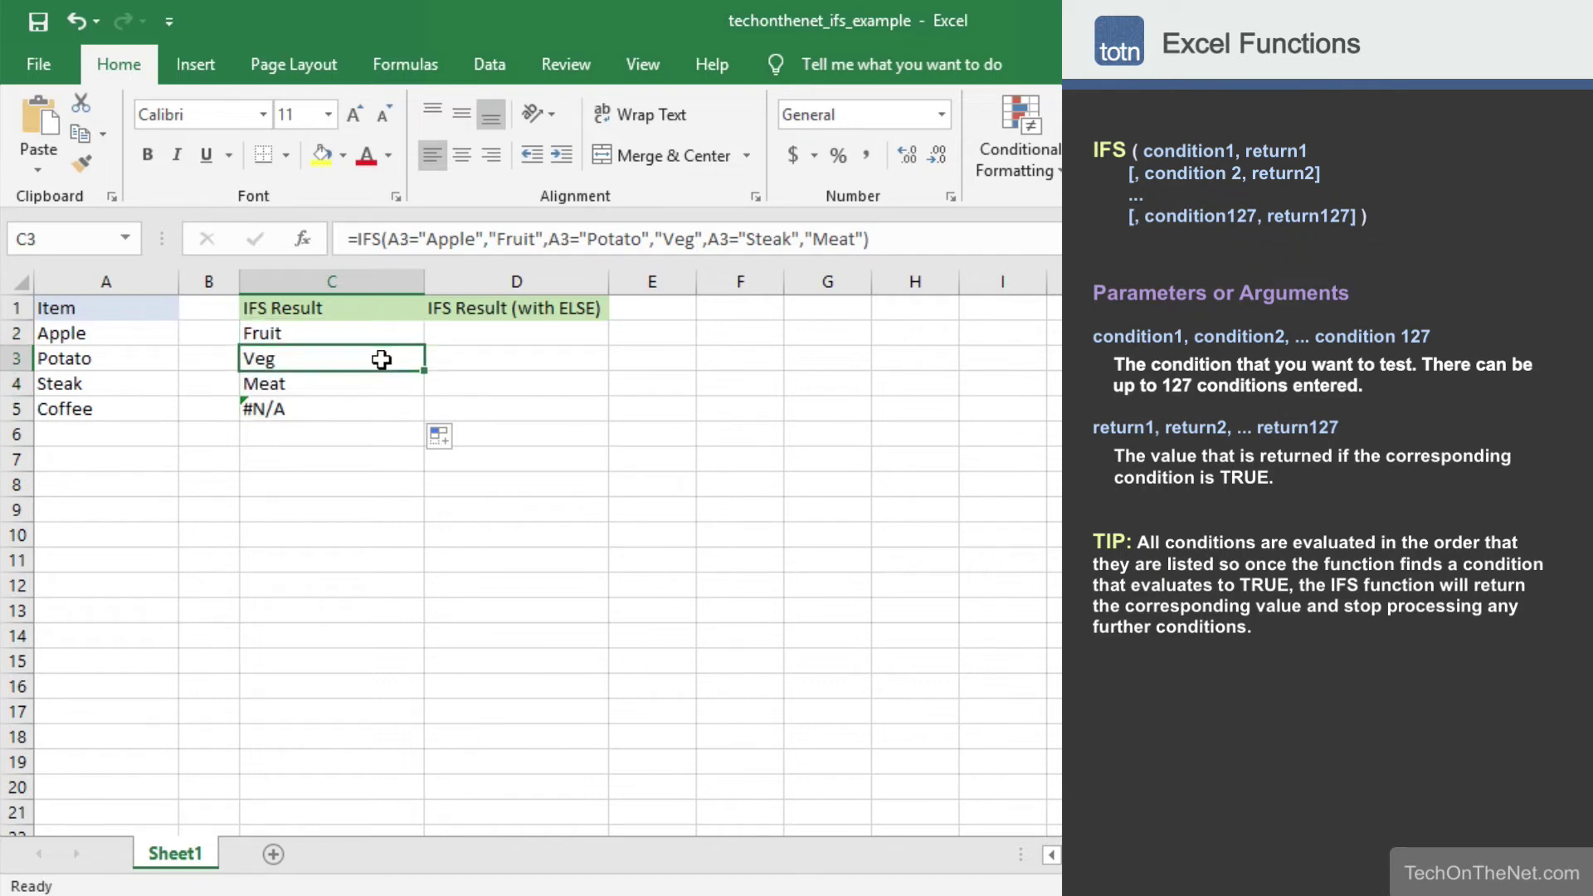
pyautogui.click(376, 386)
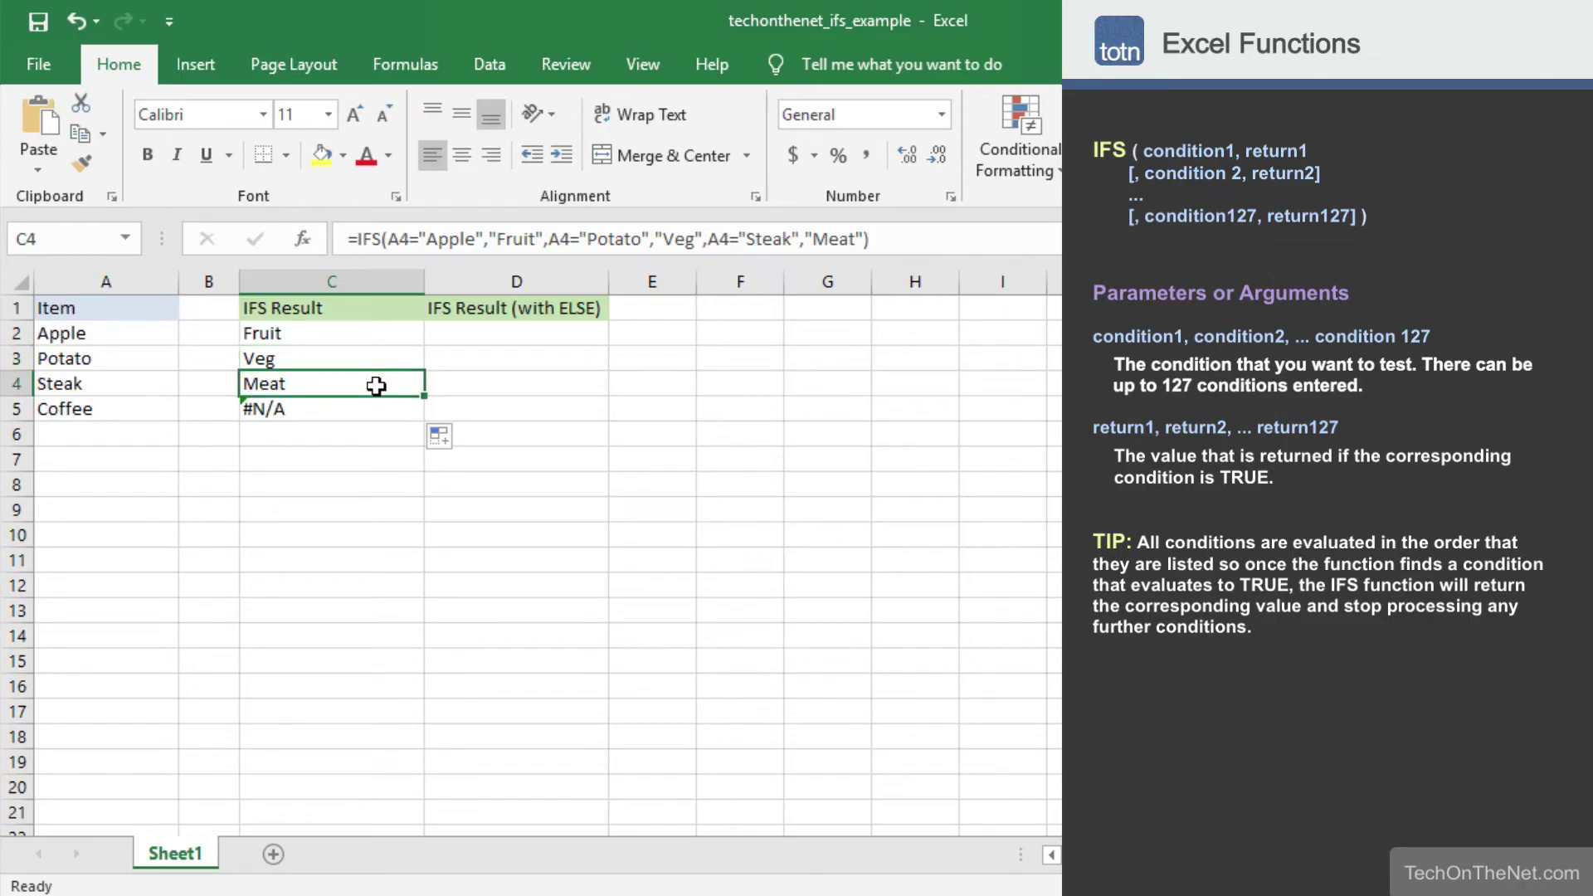
pyautogui.click(368, 412)
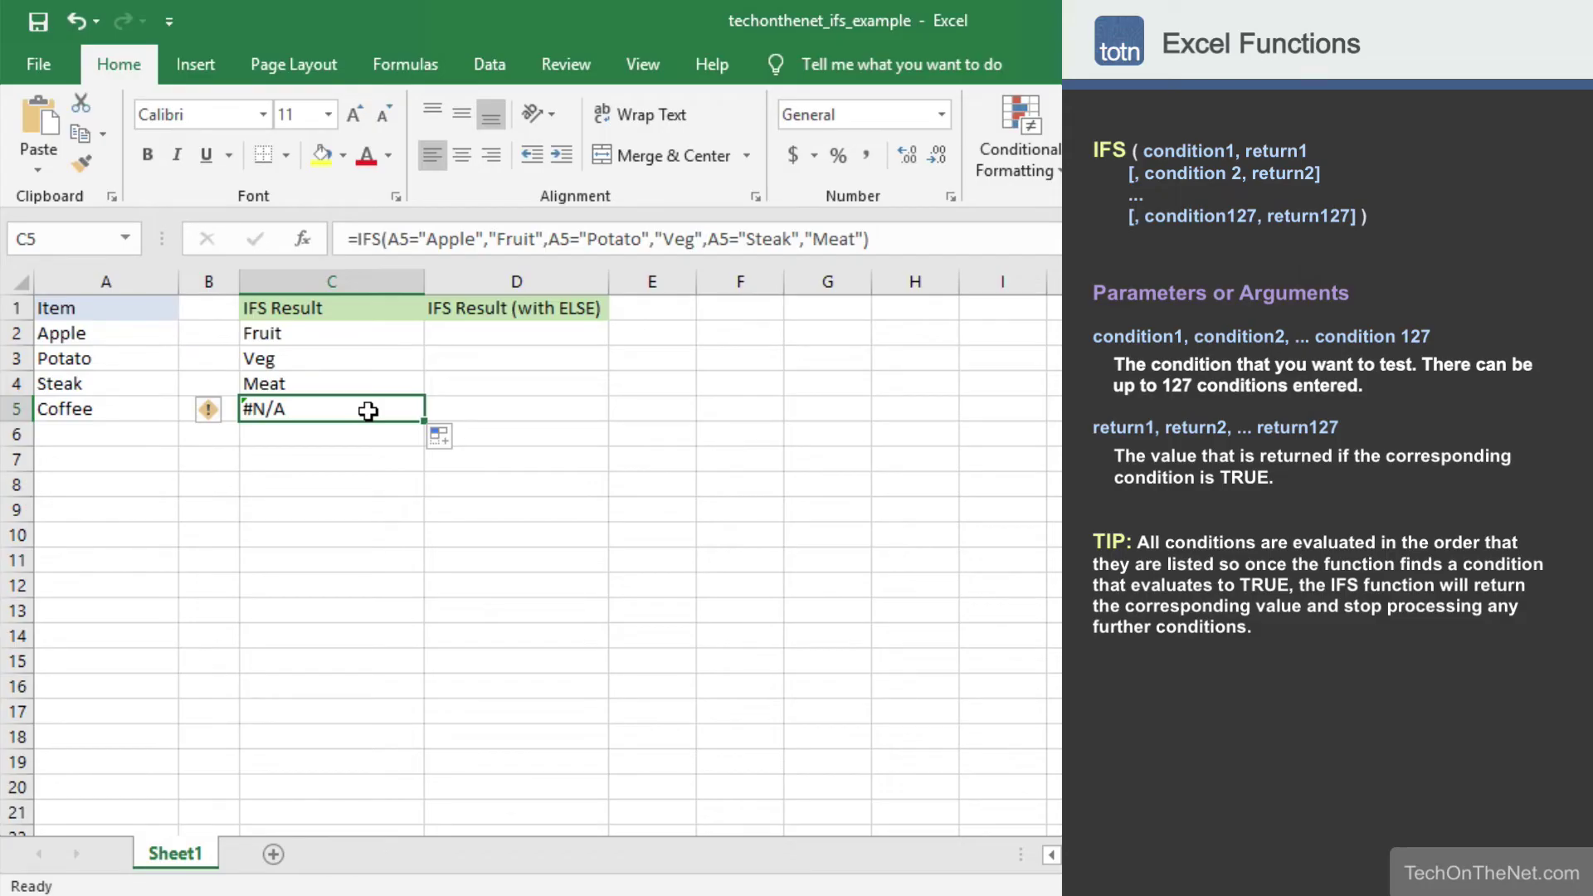
# - Enter =IFS(A2="Apple","Fruit",A2="Potato","Veg",A2="Steak","Meat",TRUE,"Misc") in D2
pyautogui.click(528, 332)
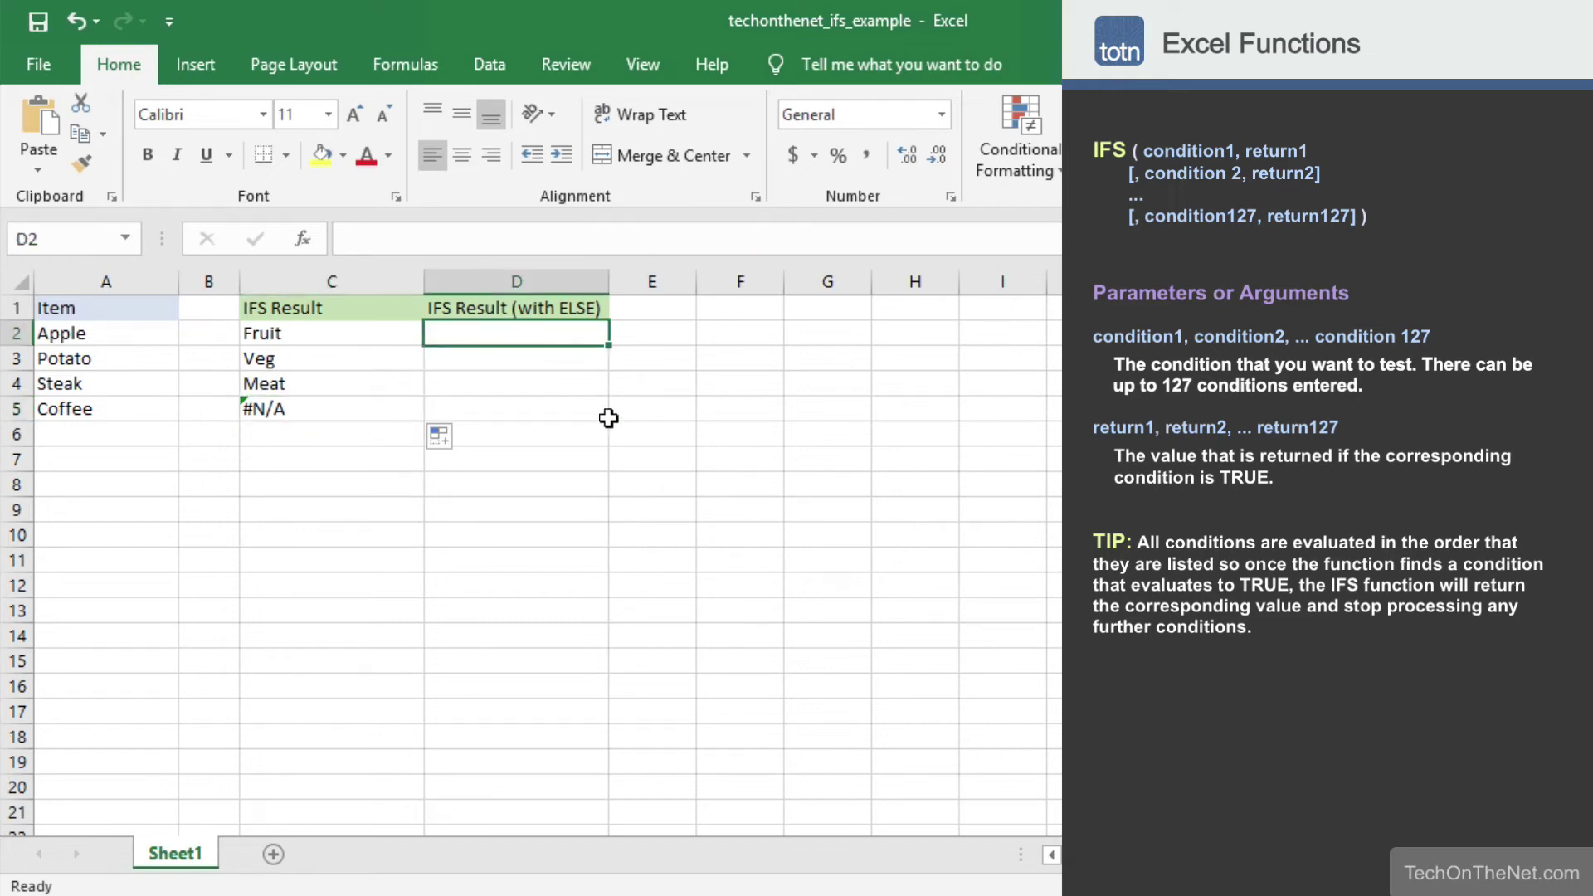
pyautogui.write('=IFS(')
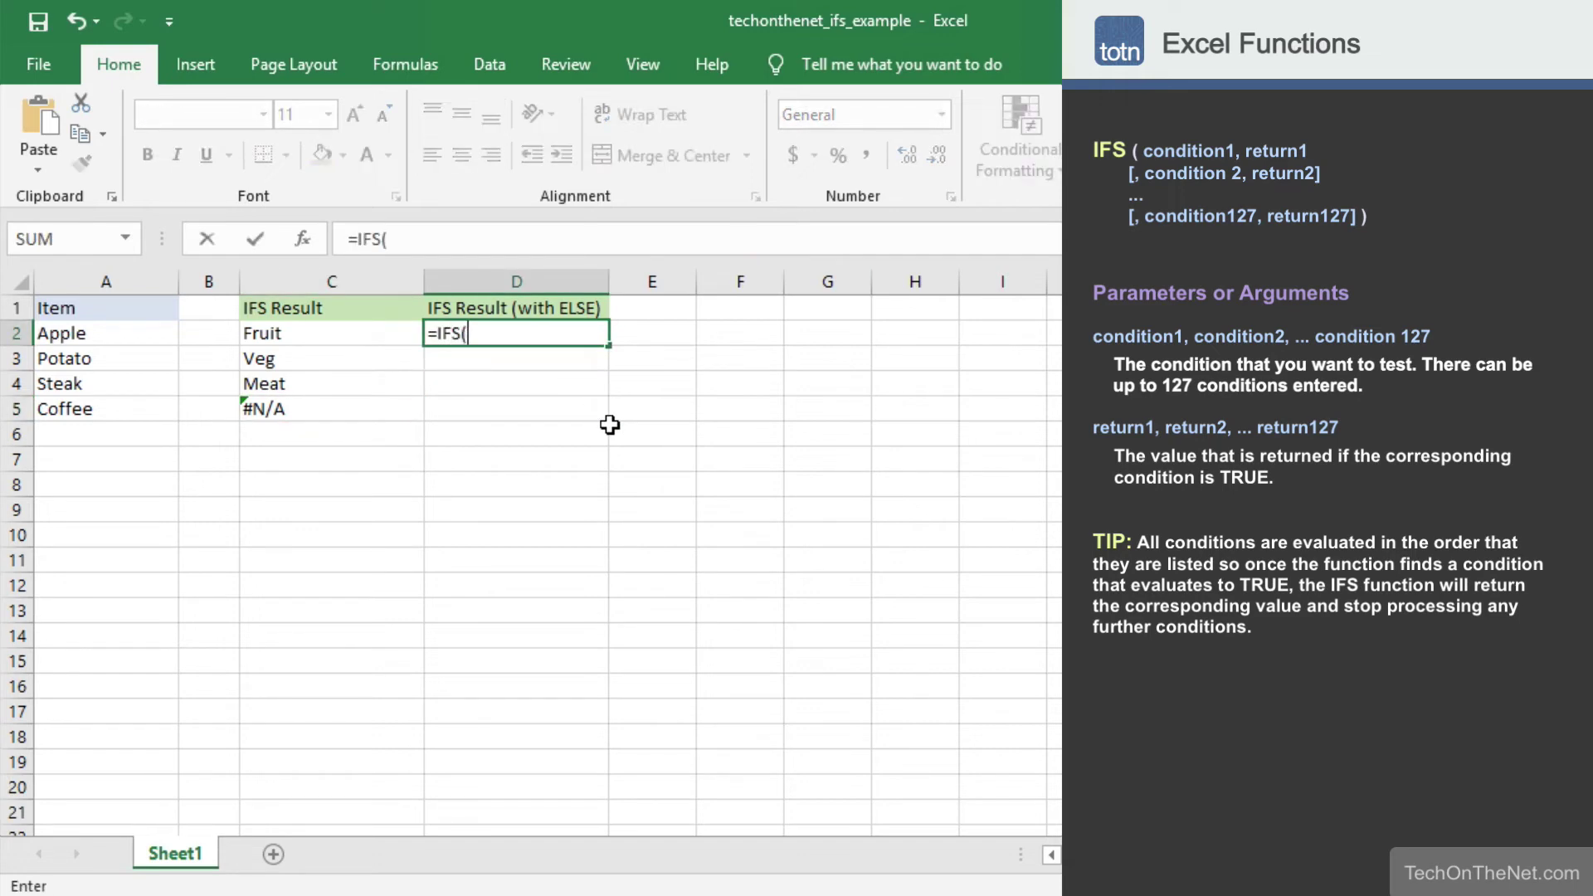
pyautogui.write('A2="Apple","F')
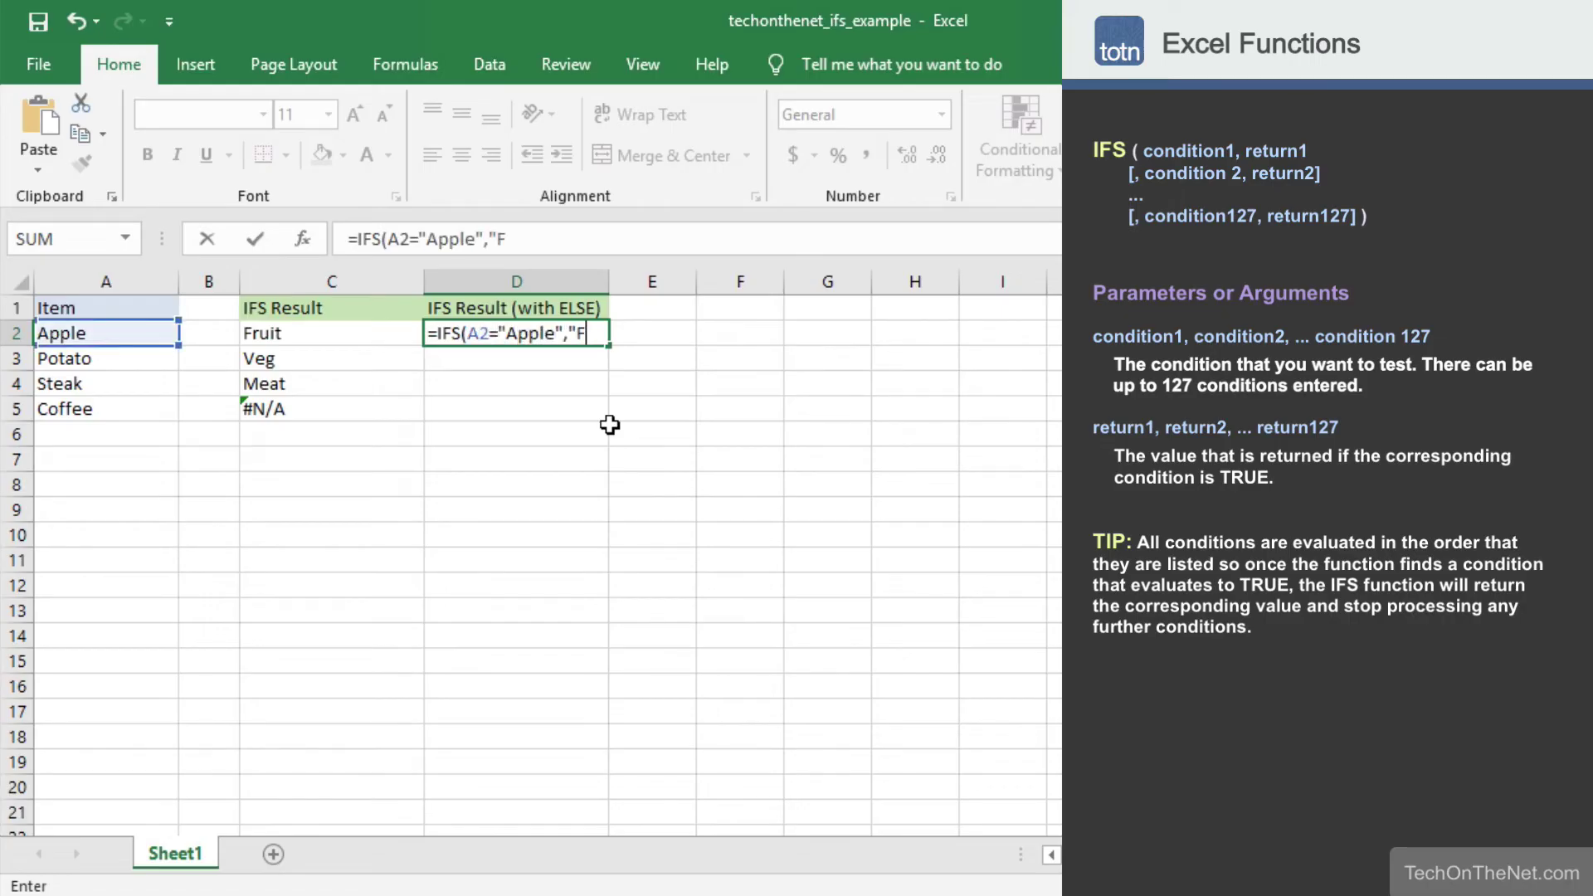
pyautogui.write('ruit",A2="Potato","Veg",')
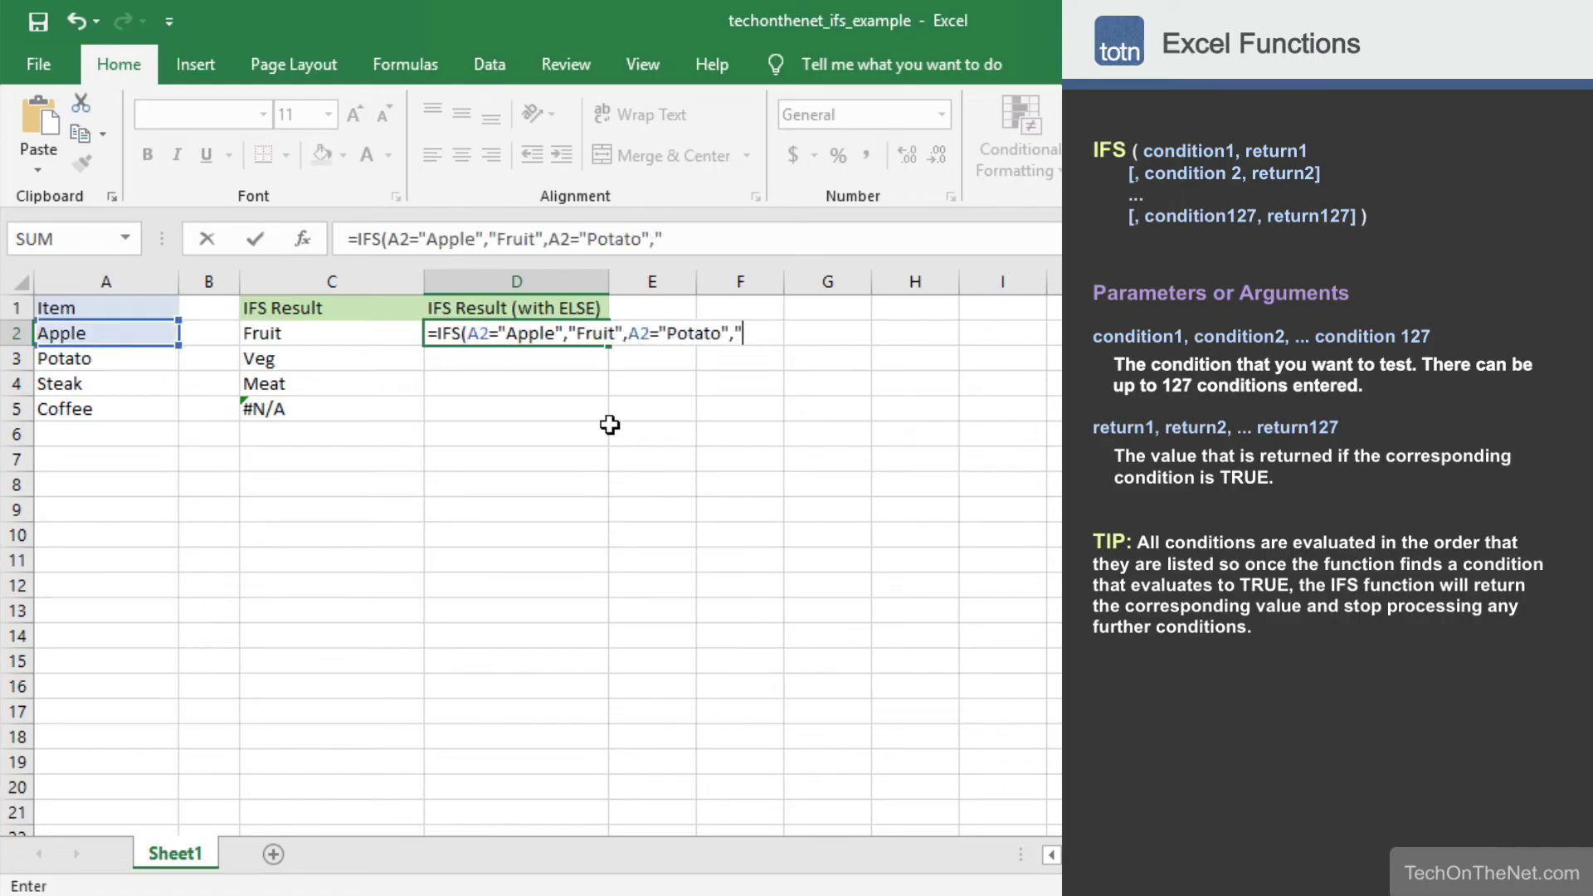
pyautogui.write('A2="St')
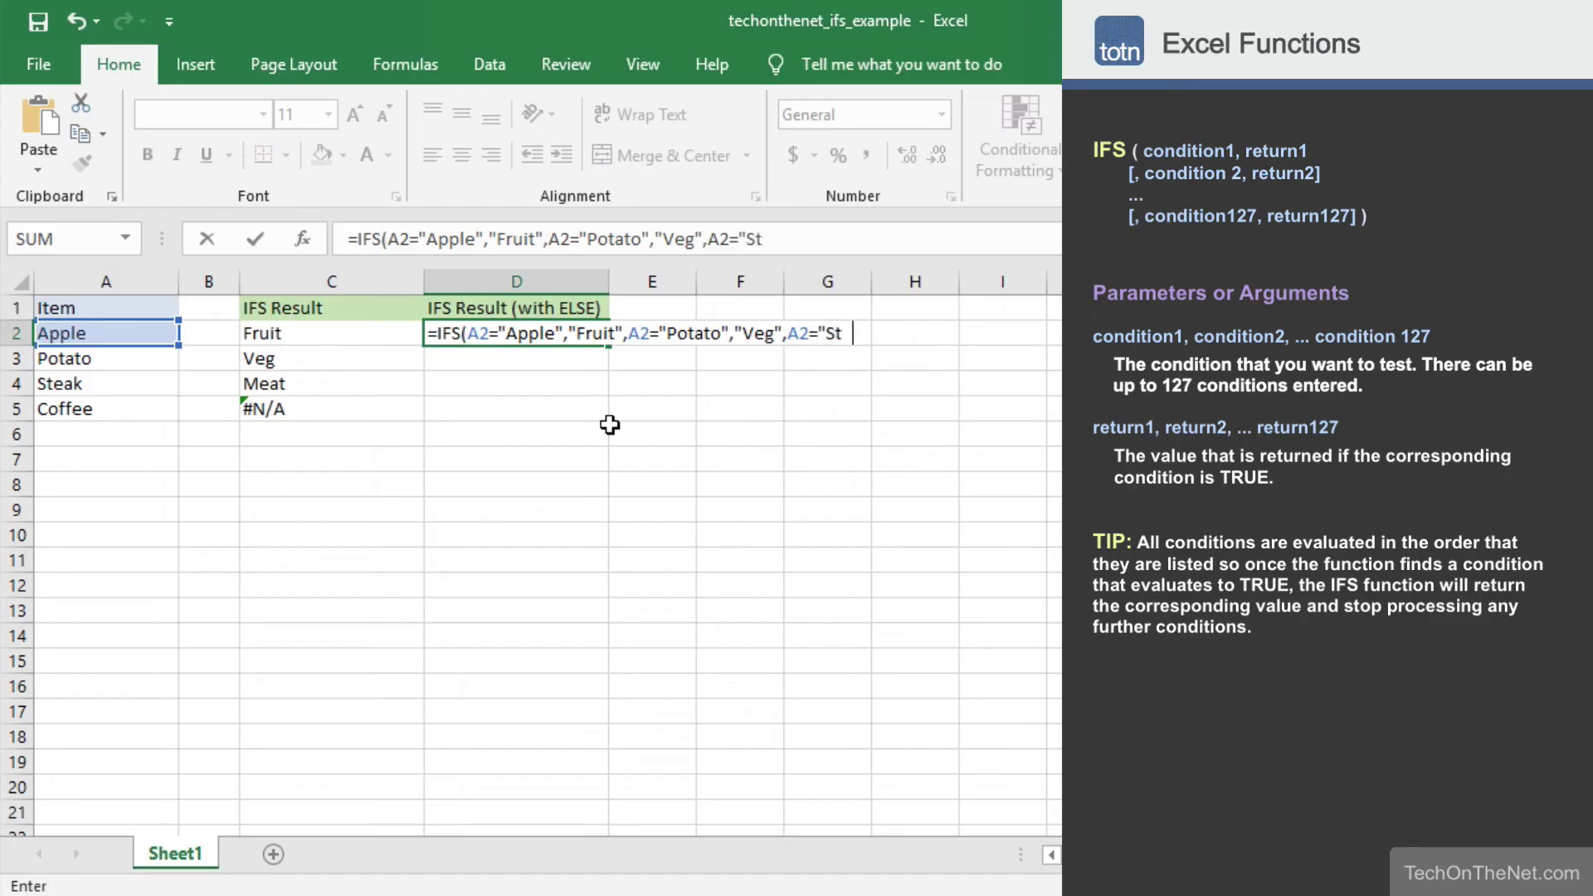
pyautogui.write('eak" "Meat"')
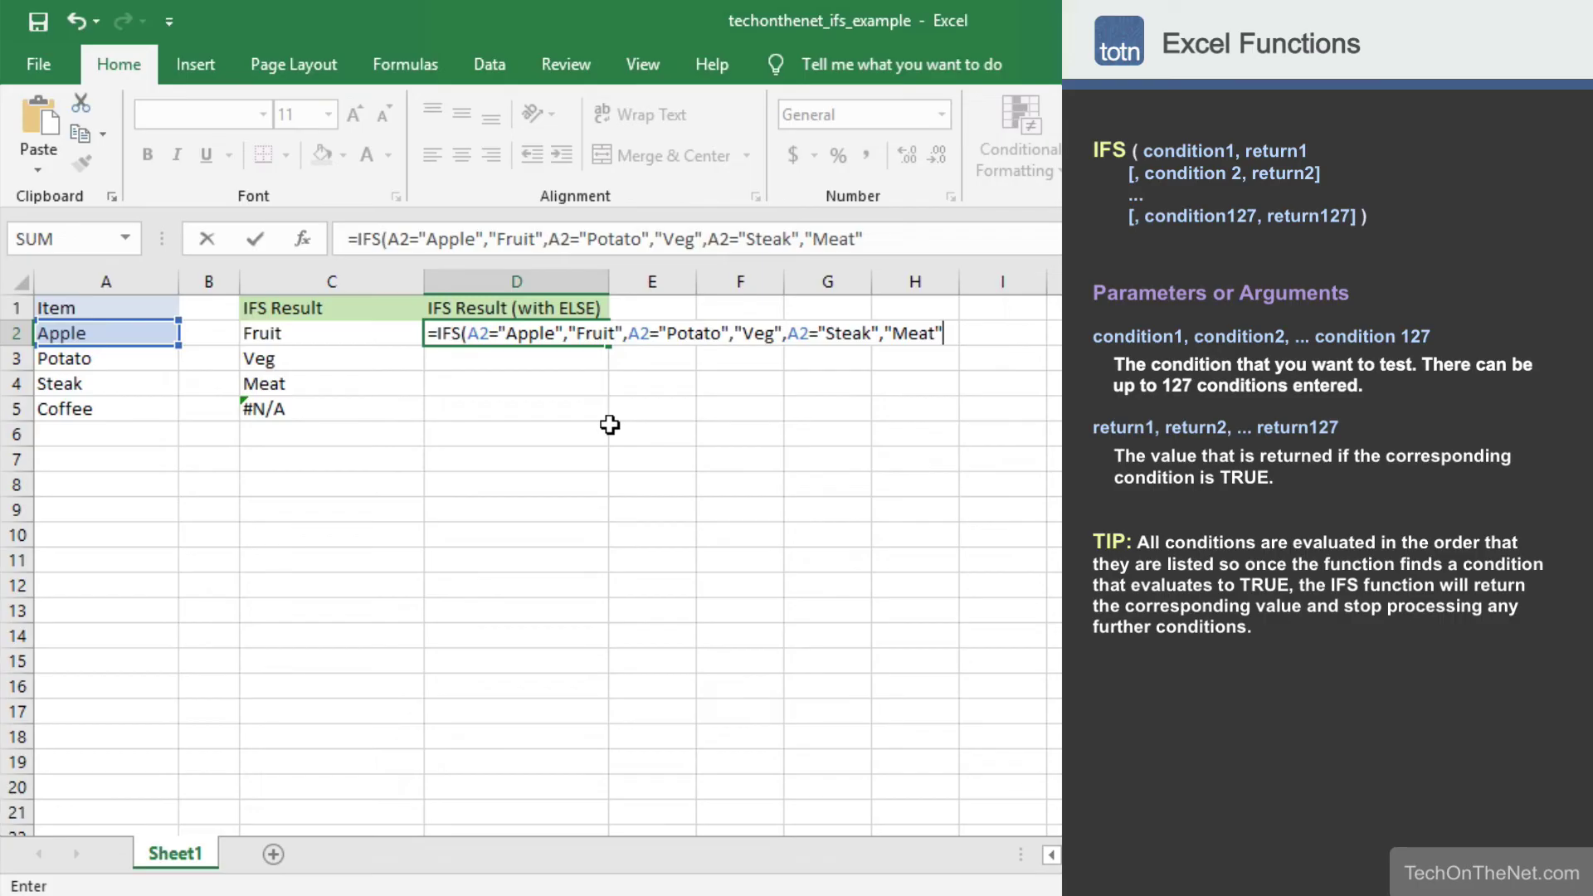
pyautogui.write(',TRUE,"Misc')
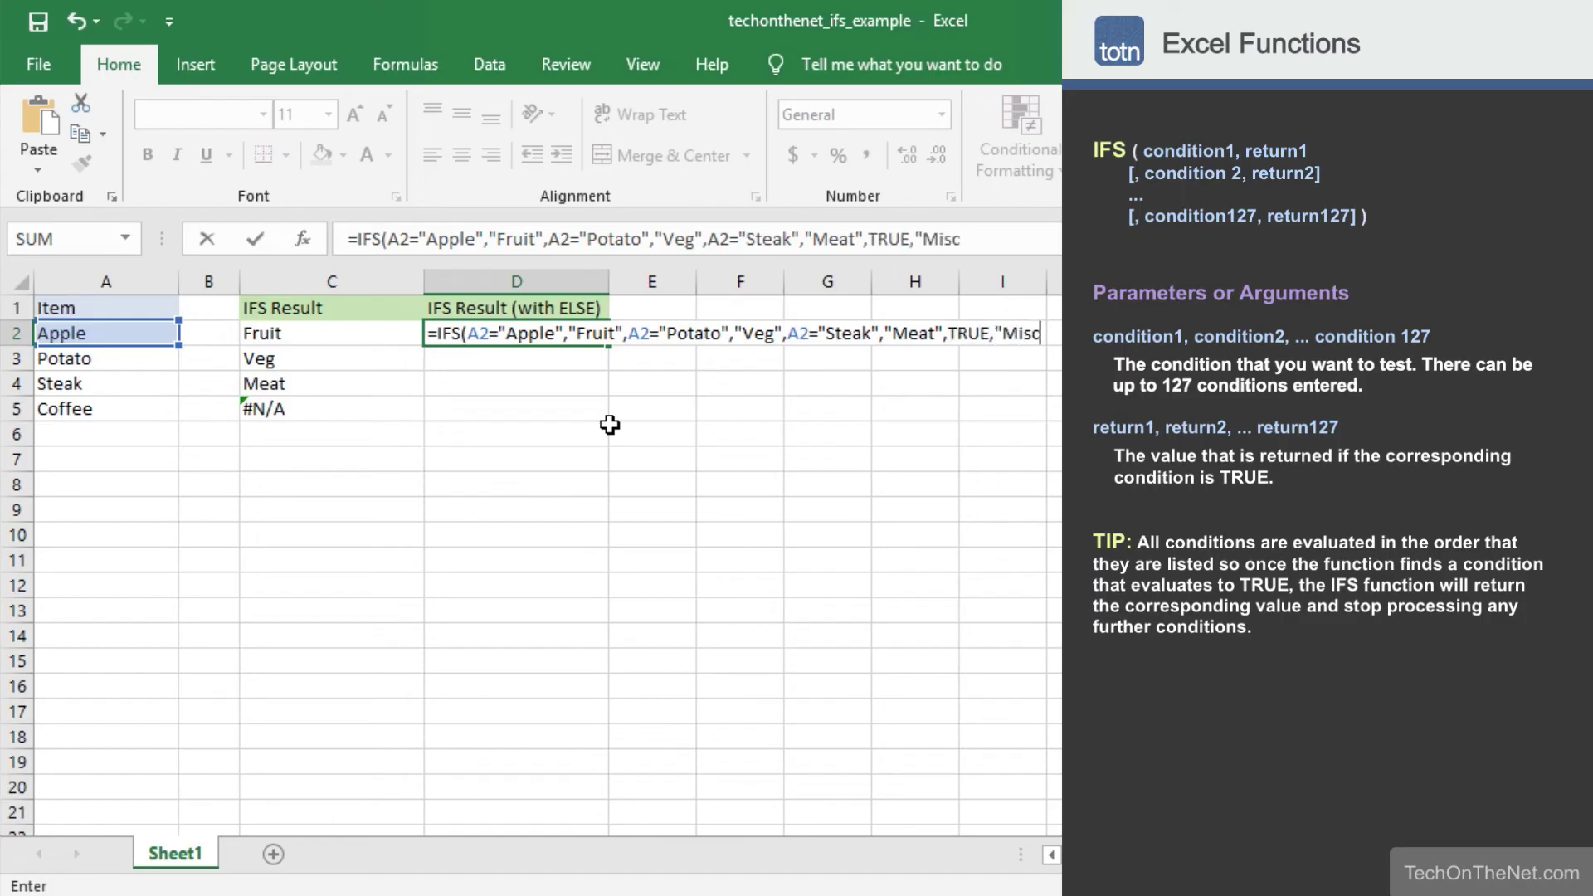
pyautogui.write('")')
pyautogui.press('Return')
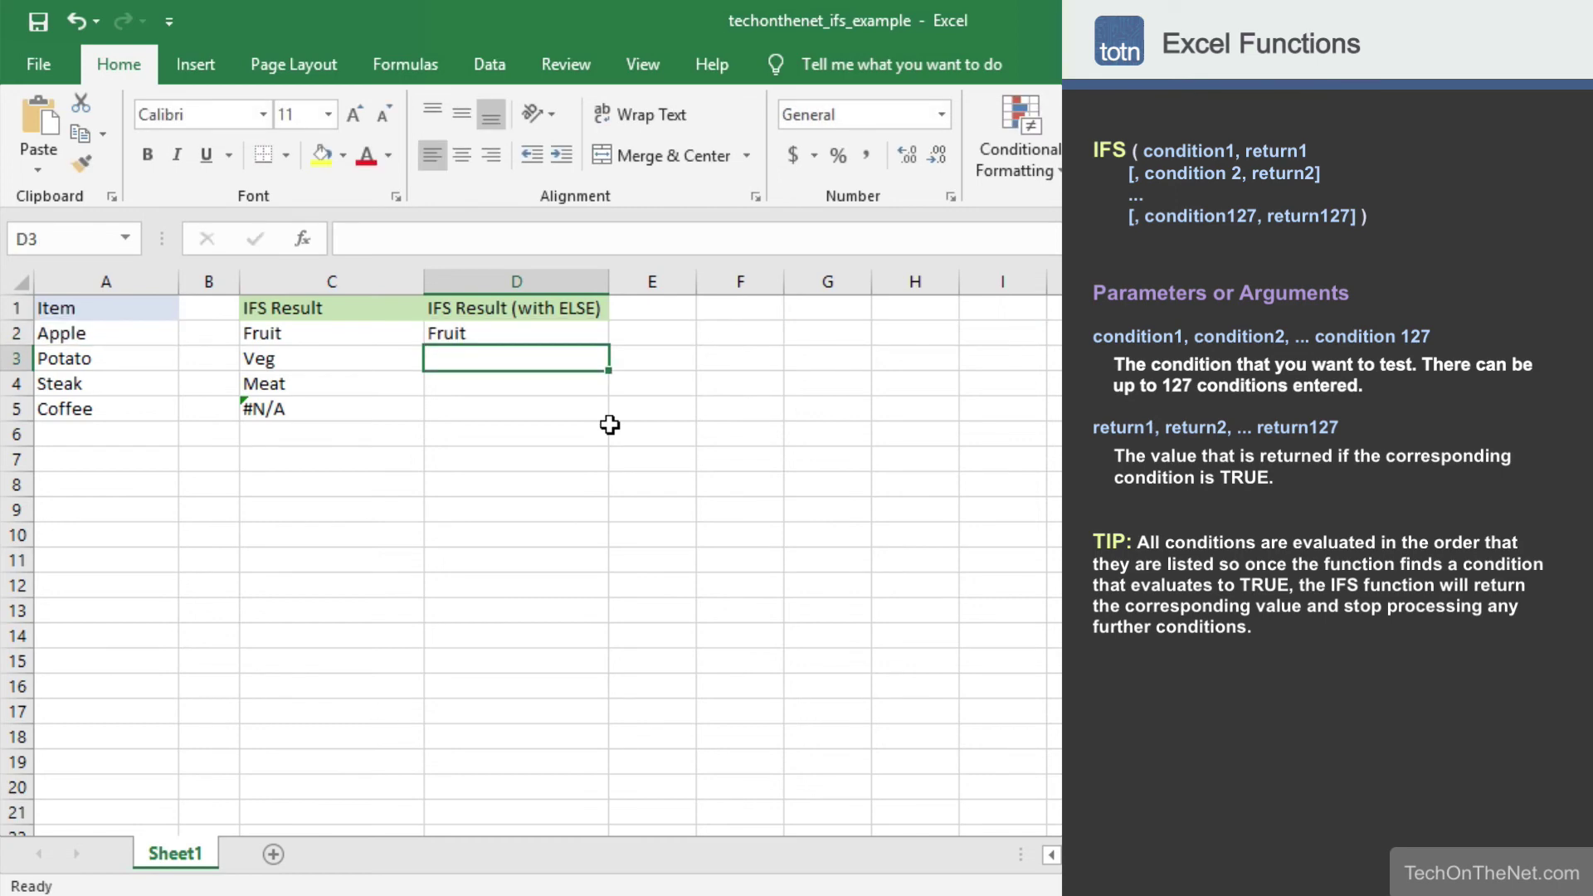
# - Fill the D2 formula down to D5 and confirm Coffee now shows Misc
pyautogui.click(596, 333)
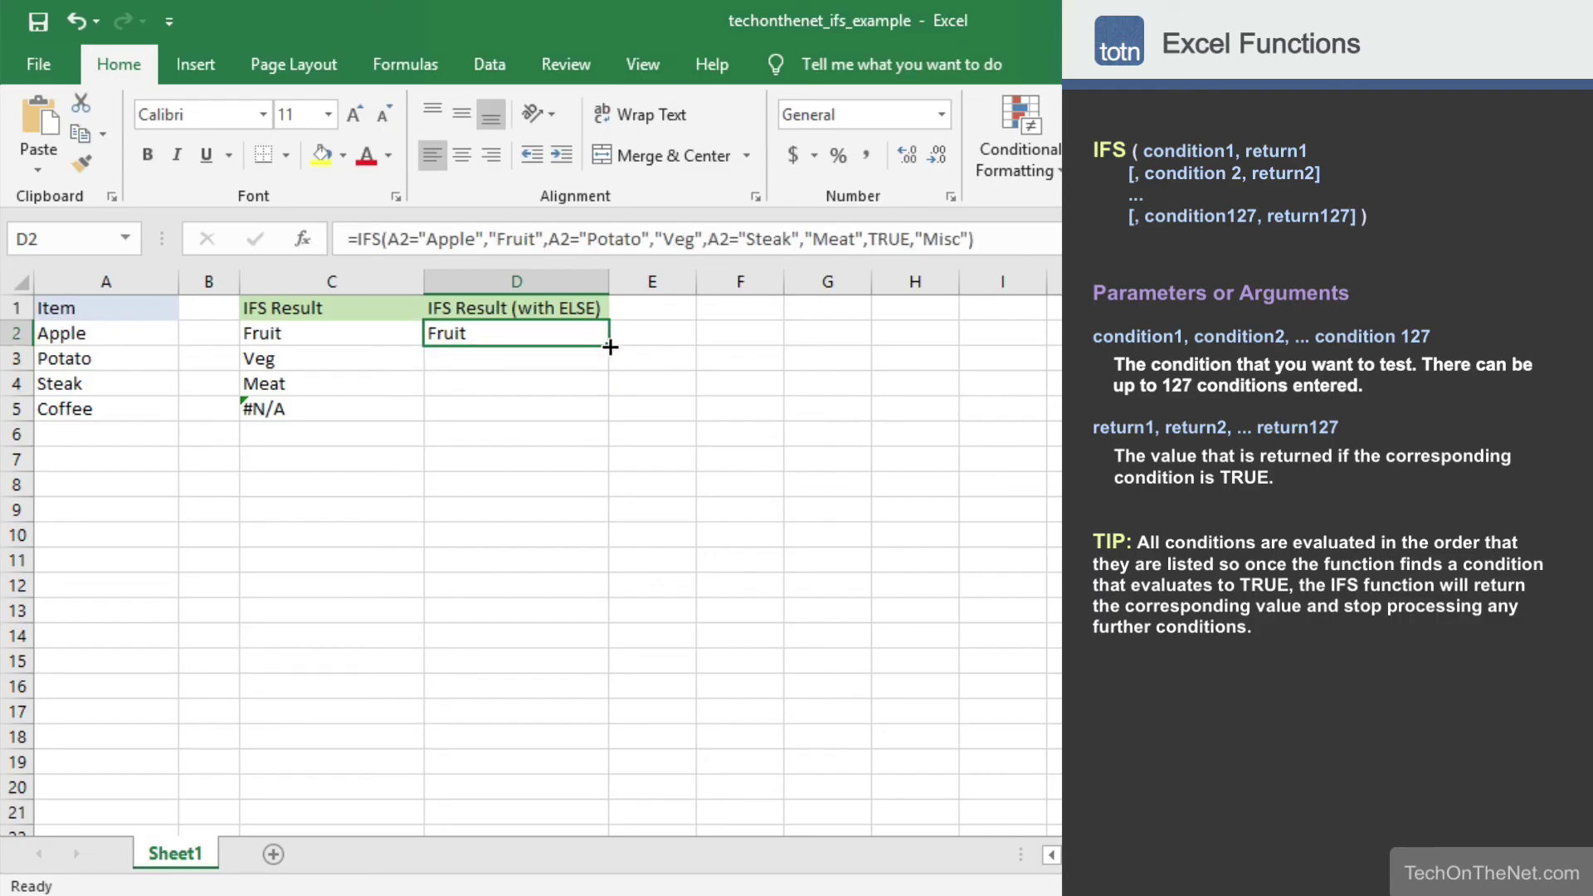
pyautogui.moveTo(610, 347); pyautogui.dragTo(605, 393)
pyautogui.moveTo(602, 424); pyautogui.dragTo(601, 422)
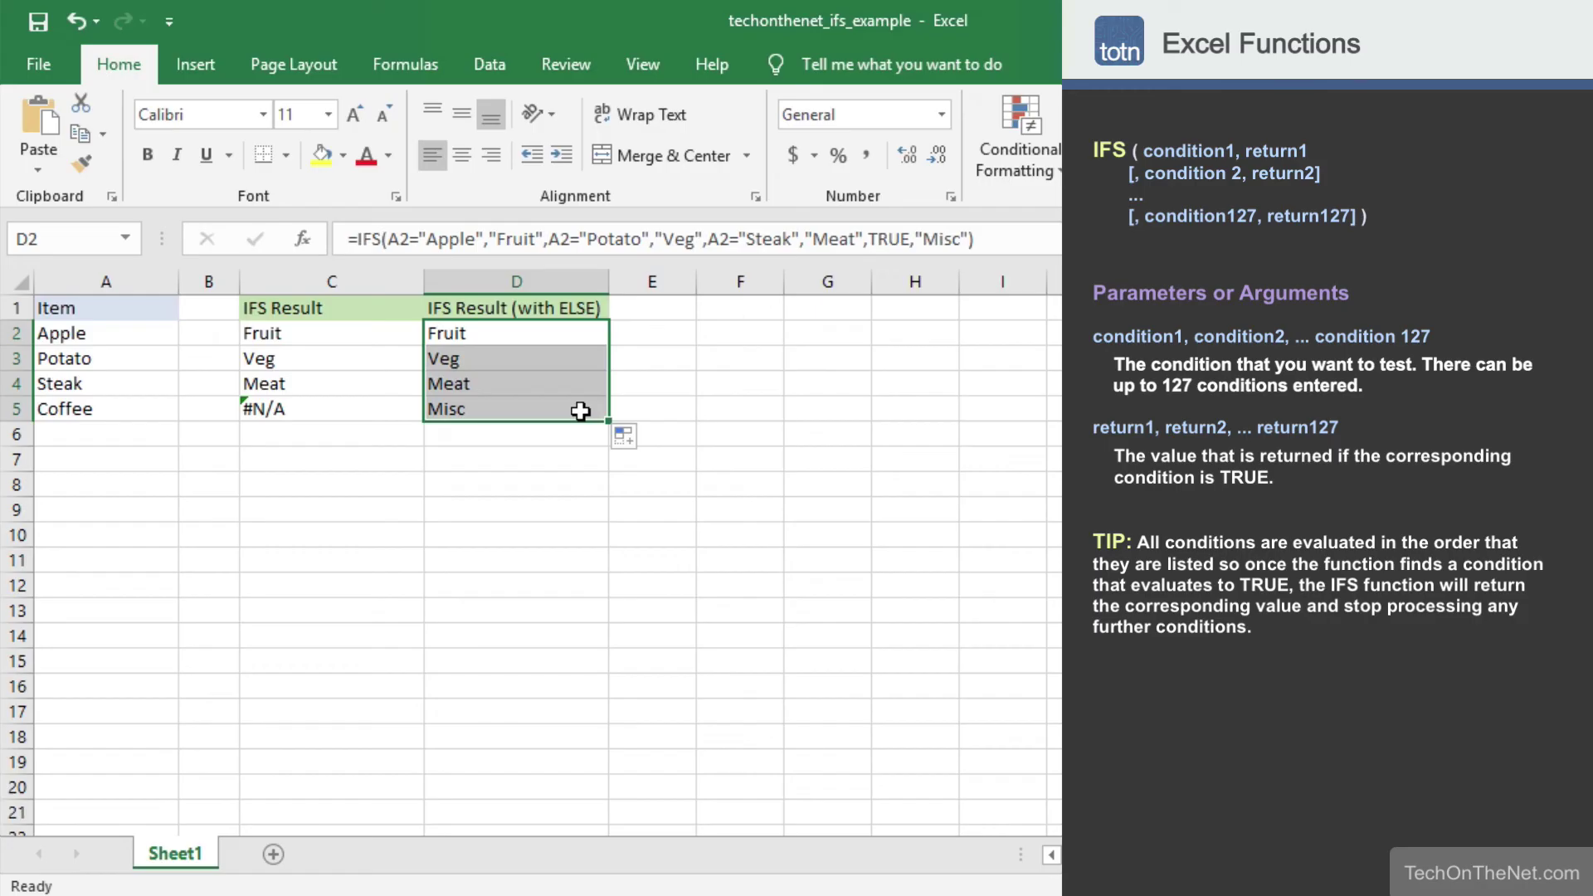
pyautogui.click(579, 413)
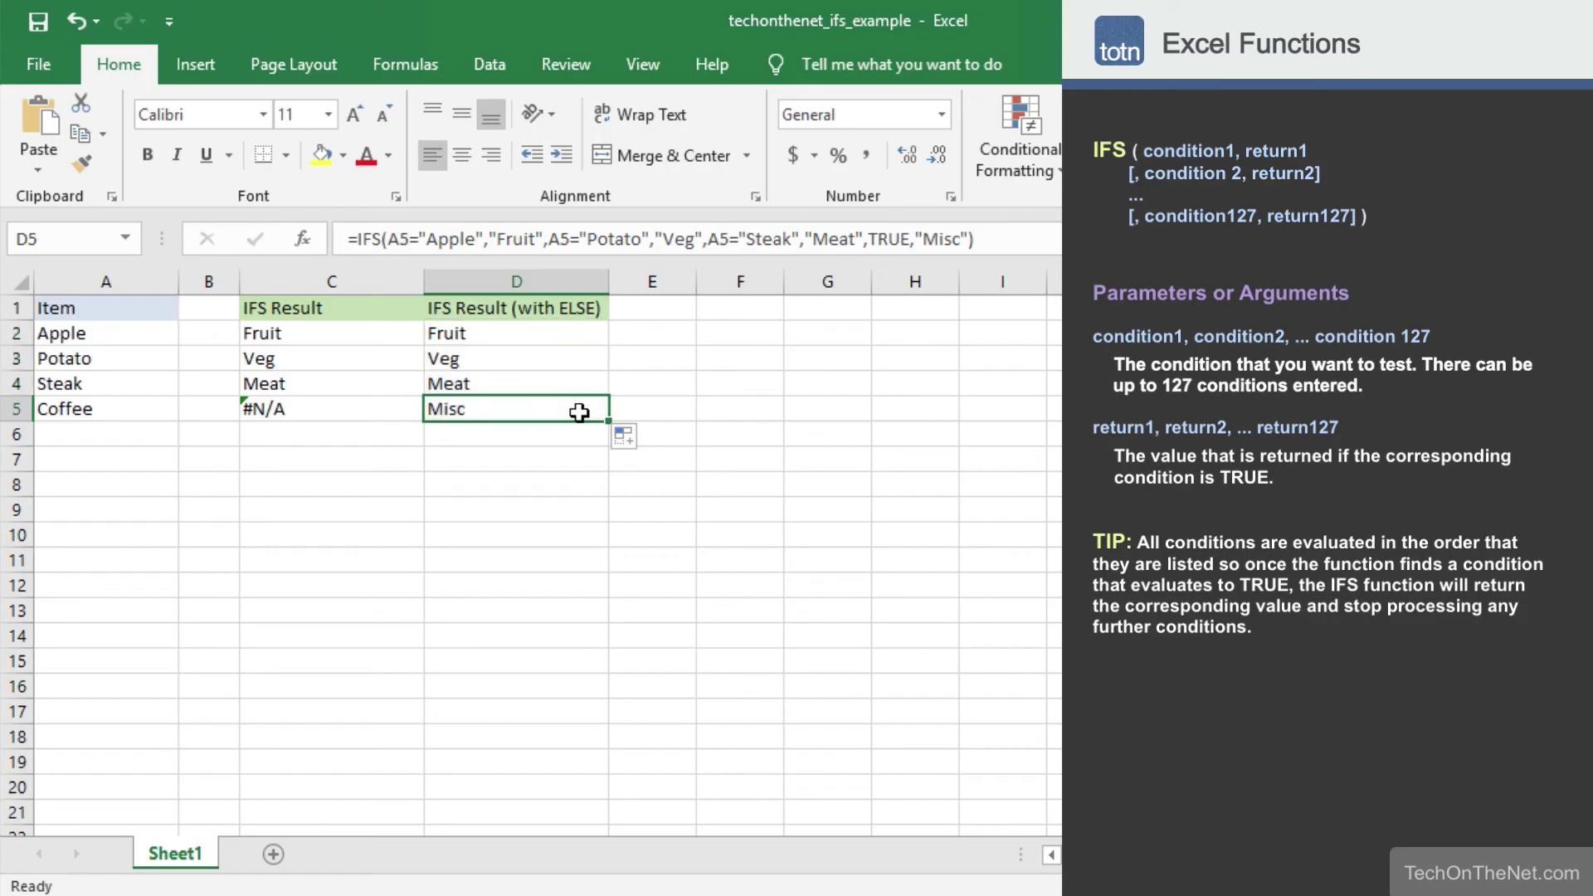